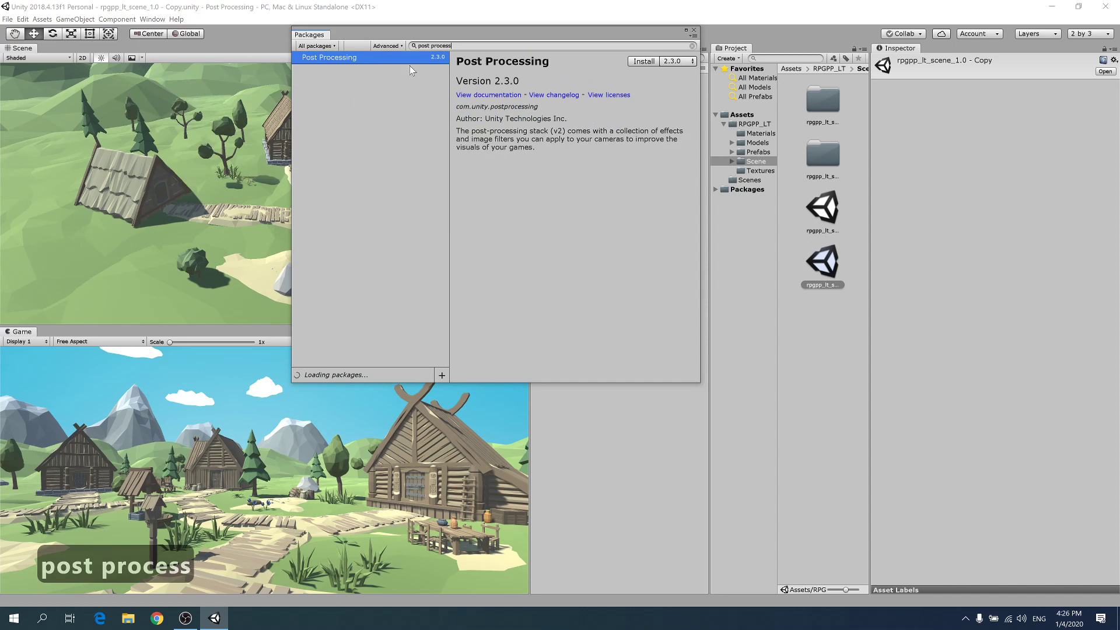
Install version 2.3.0 of the Post Processing package and close the package window.
double_click(642, 64)
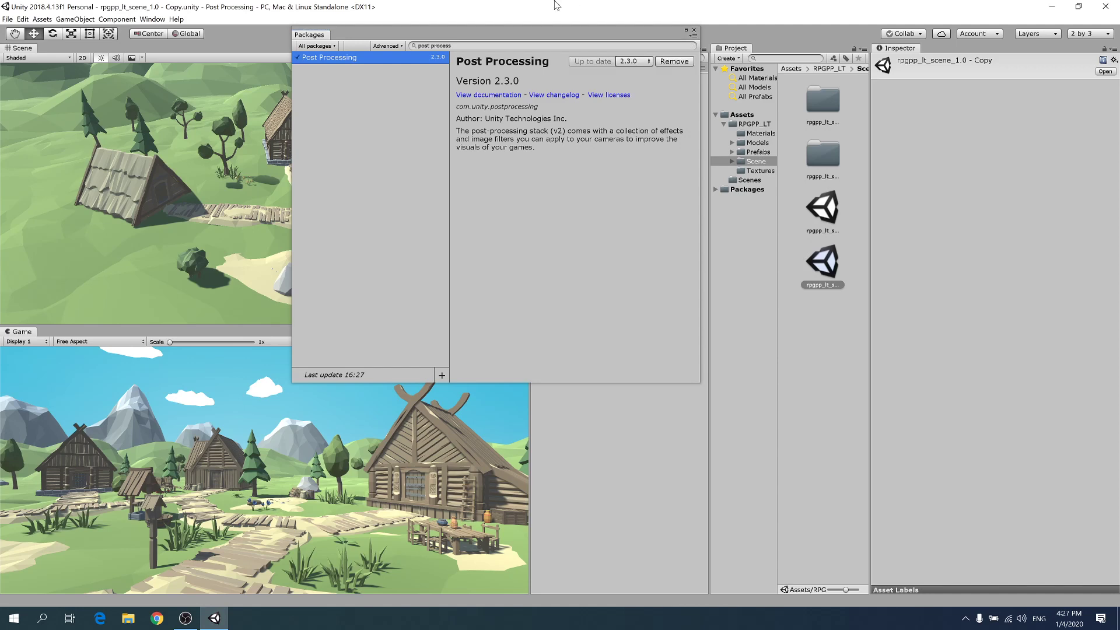
left_click(692, 29)
left_click(693, 29)
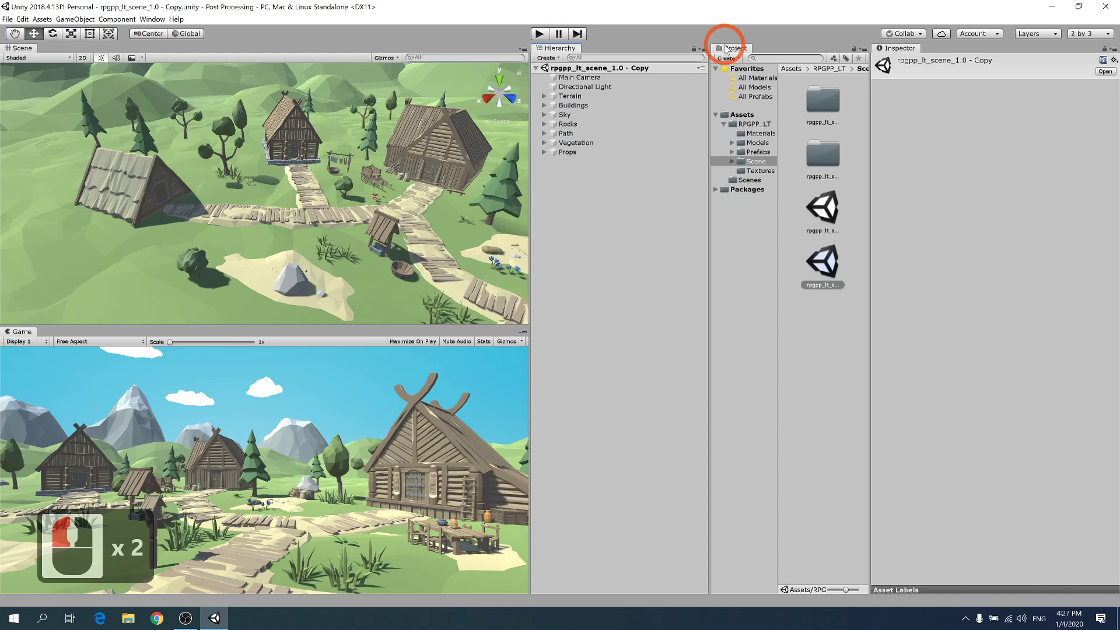
Add a Post-process Layer component to the Main Camera.
left_click(655, 78)
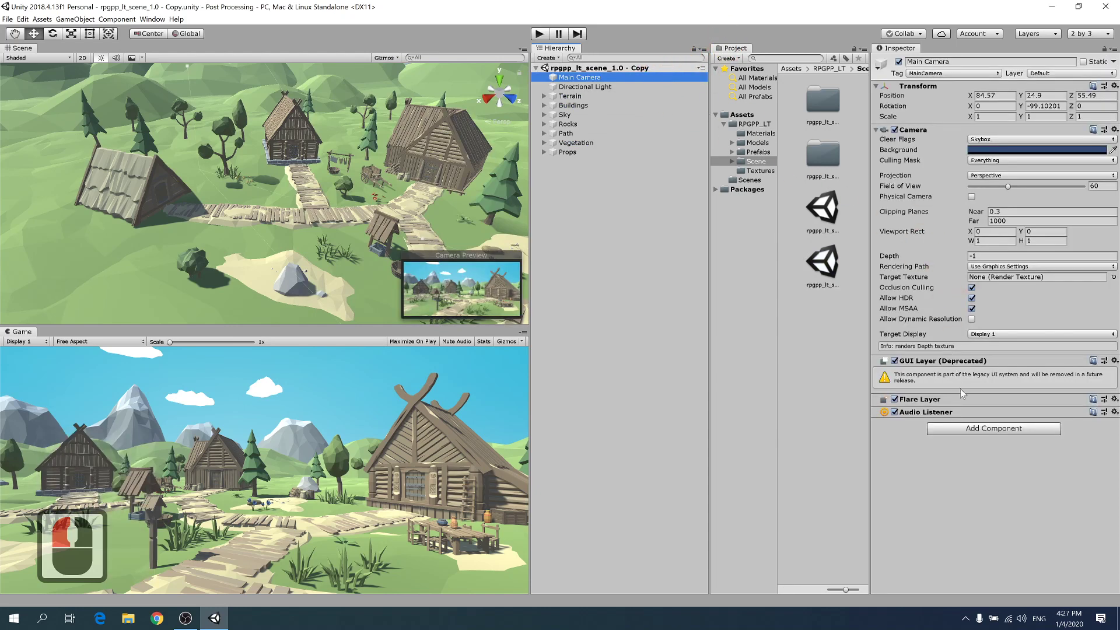
left_click(975, 428)
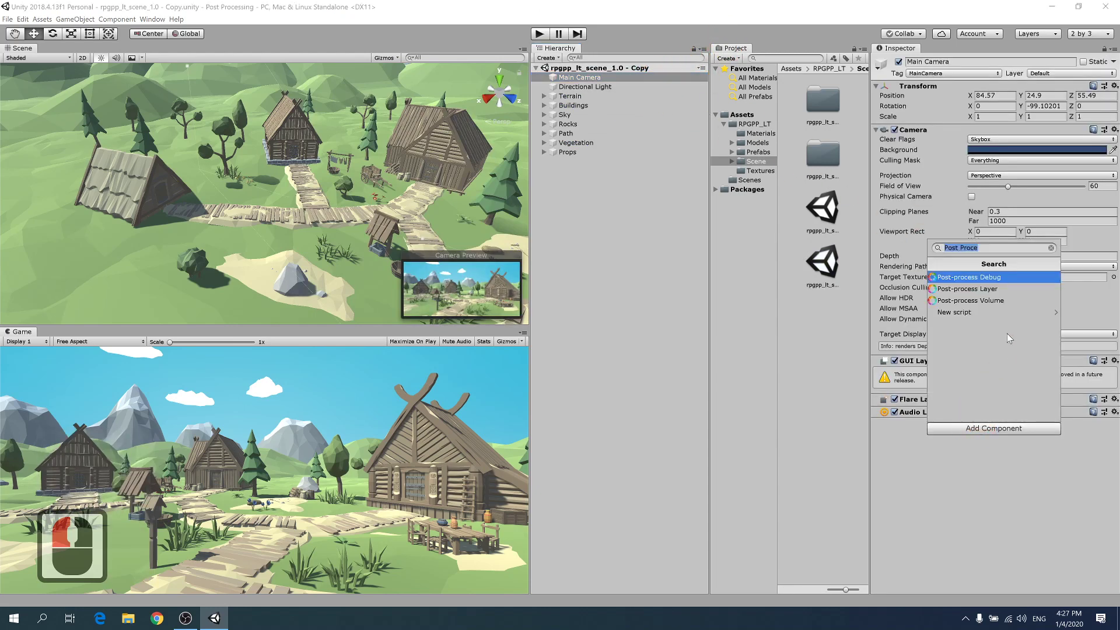
left_click(988, 291)
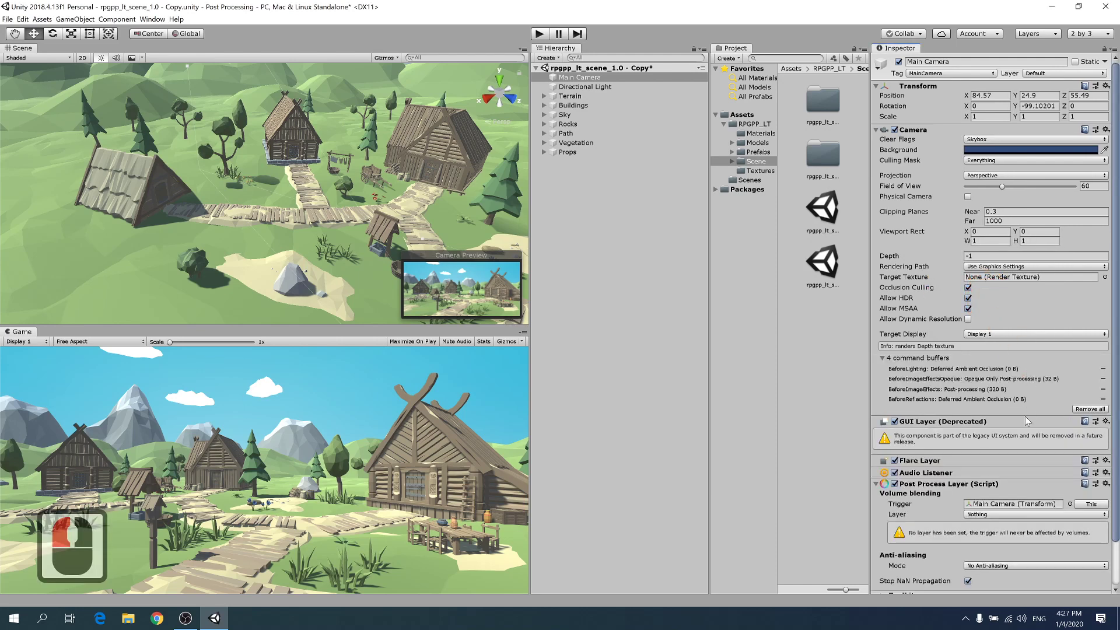
Set the camera's Post Process Layer to the PostProcessing layer and its anti-aliasing mode to Fast Approximate Anti-aliasing (FXAA).
scroll(1024, 416, "down", 4)
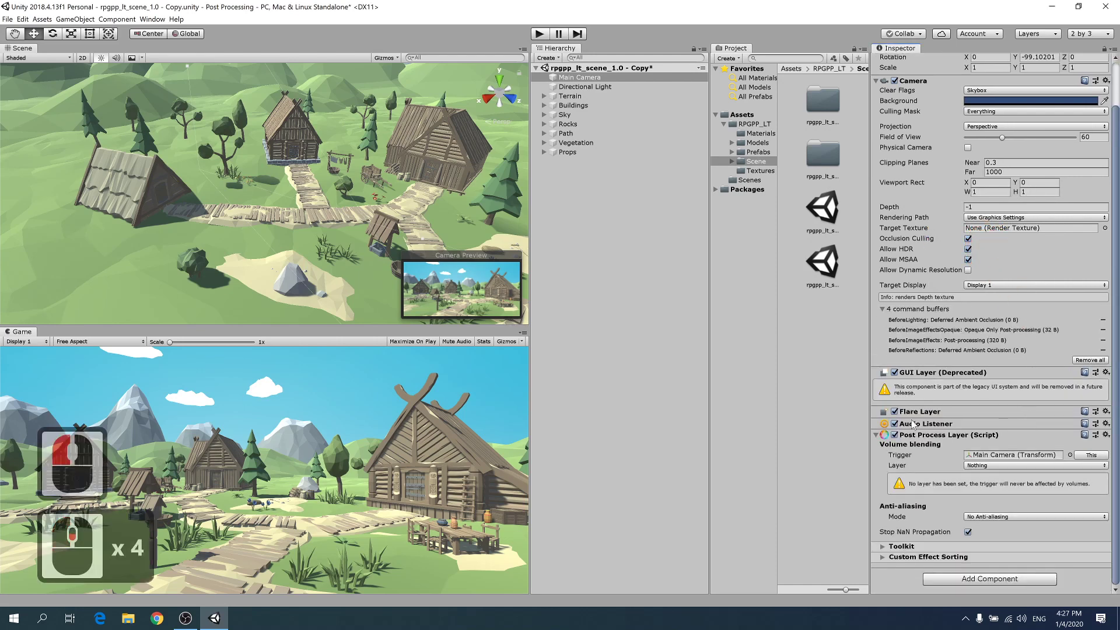
left_click(999, 467)
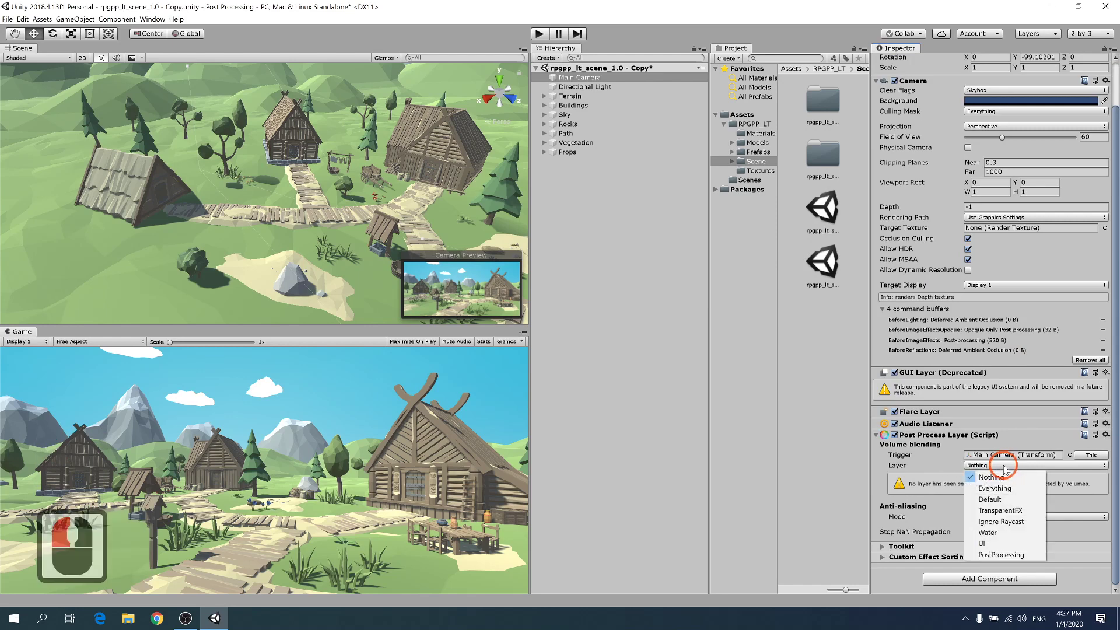
left_click(1001, 554)
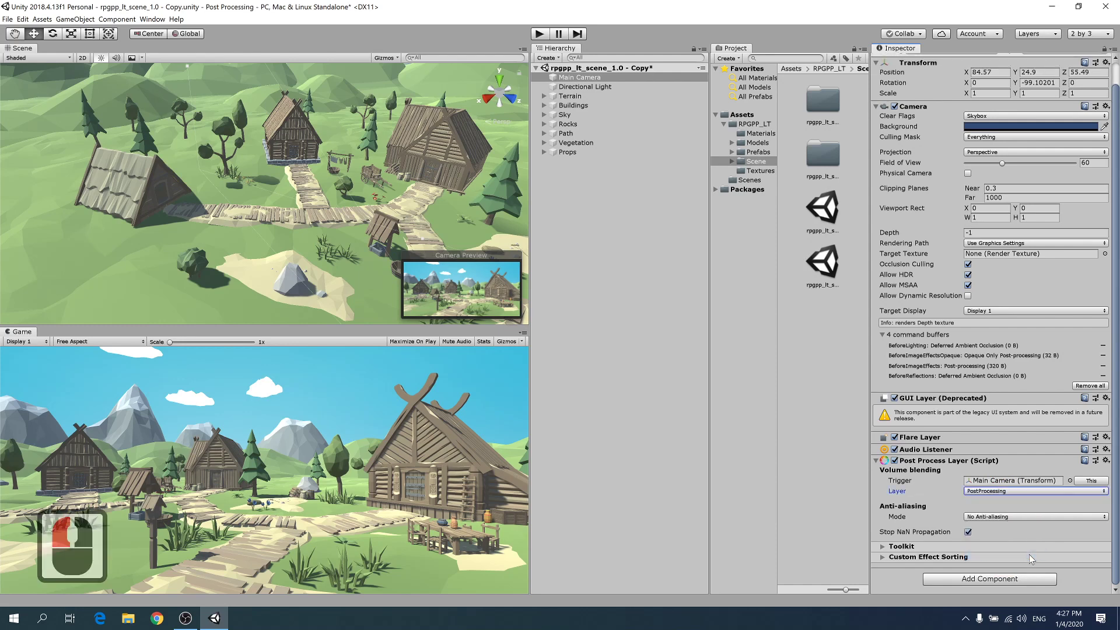
left_click(1000, 518)
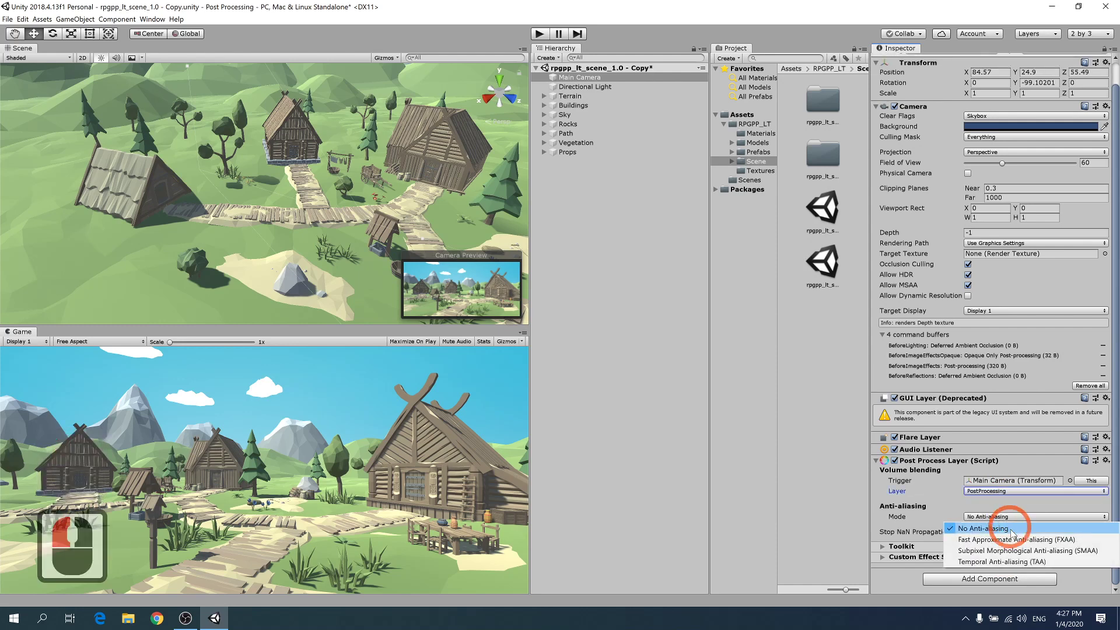
left_click(1013, 538)
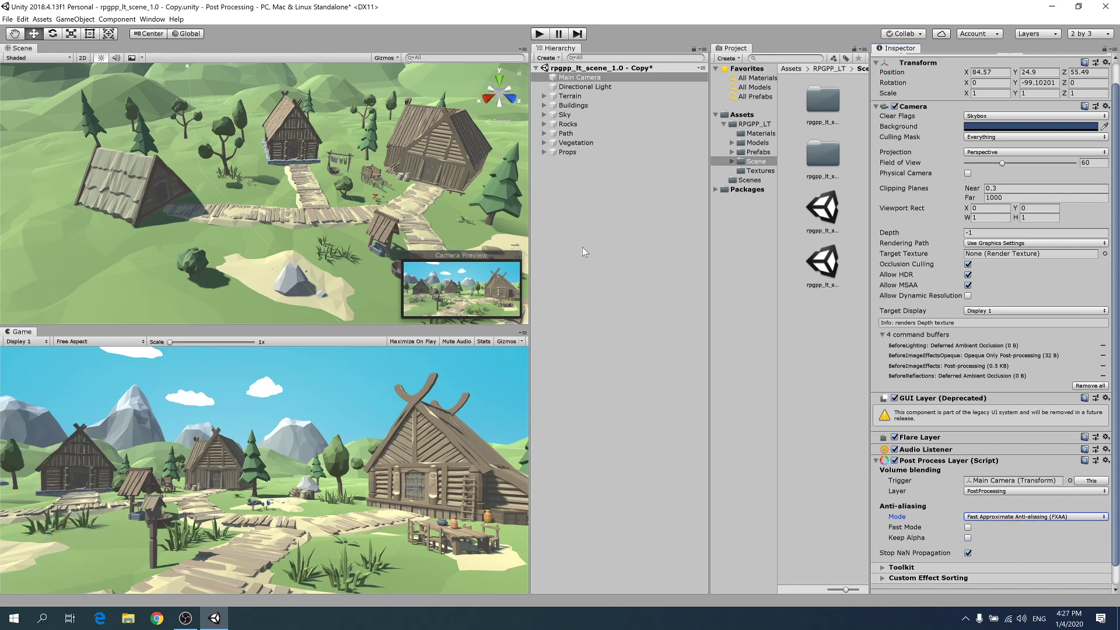
Create an empty object at the root of the scene hierarchy and name it PostProcessVolume.
right_click(591, 196)
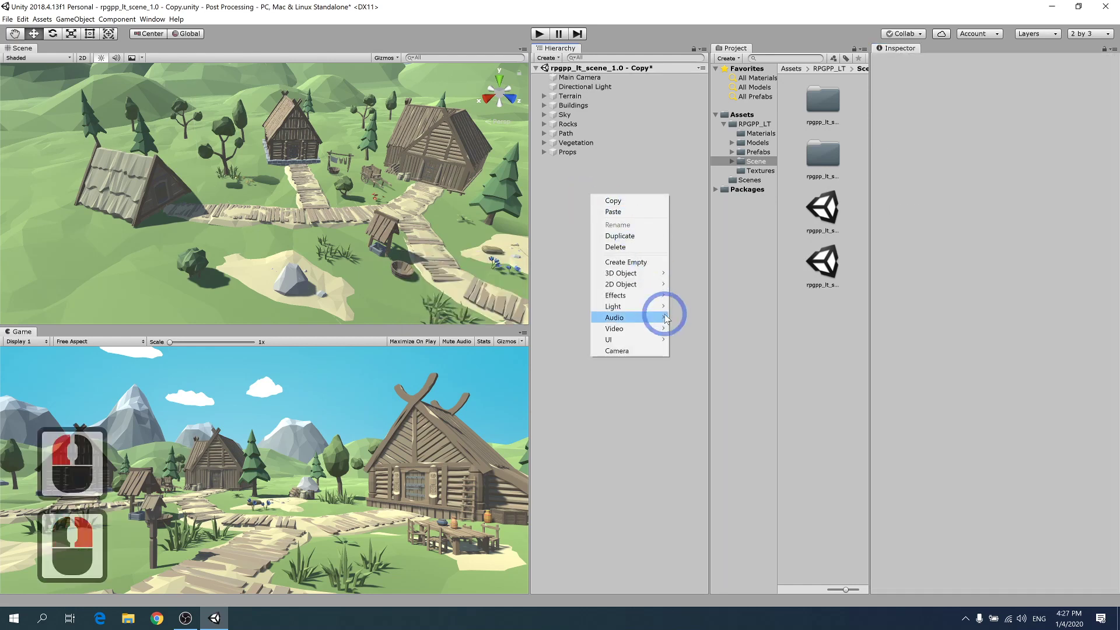
left_click(640, 261)
key("F2")
type("P")
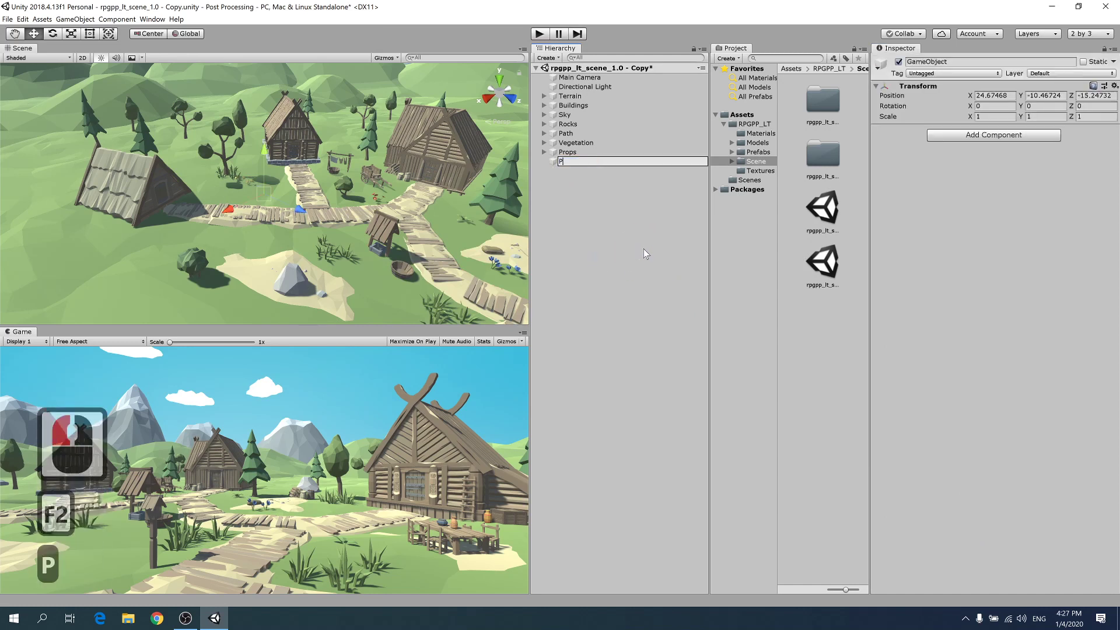
type("ostProcess")
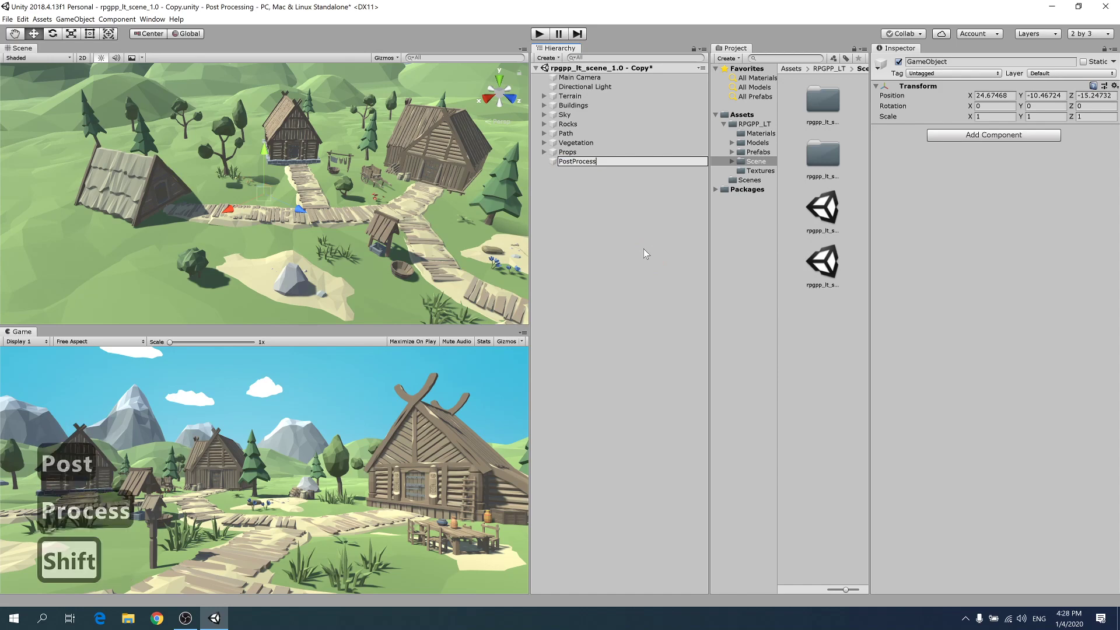
type("Volume")
key("Return")
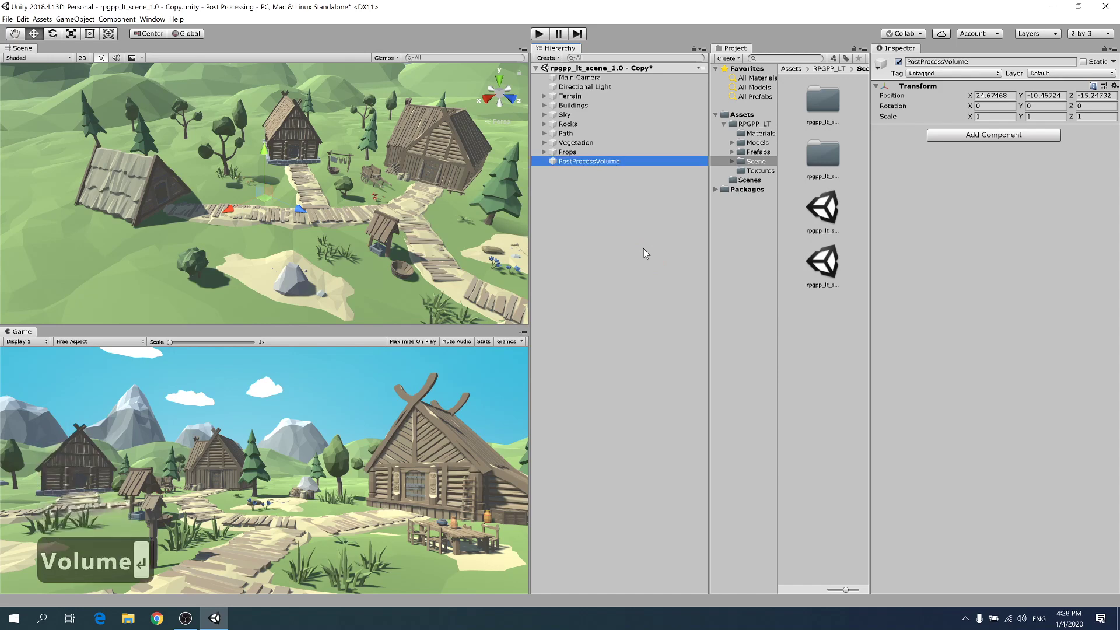
Add a Post-process Volume component to the PostProcessVolume object and make the volume global.
left_click(960, 135)
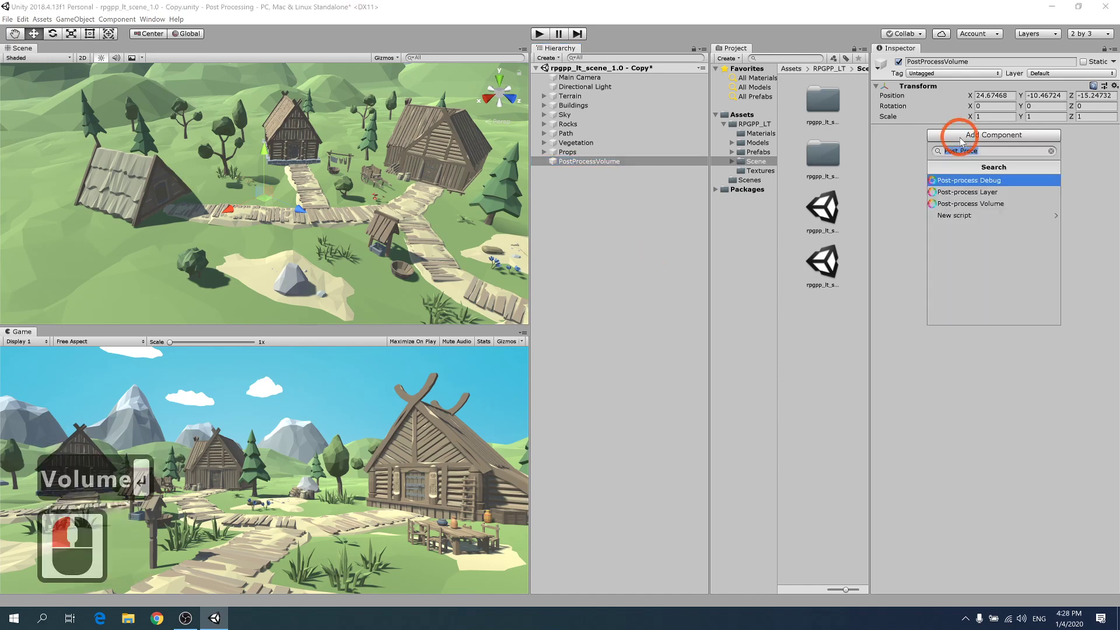
left_click(970, 204)
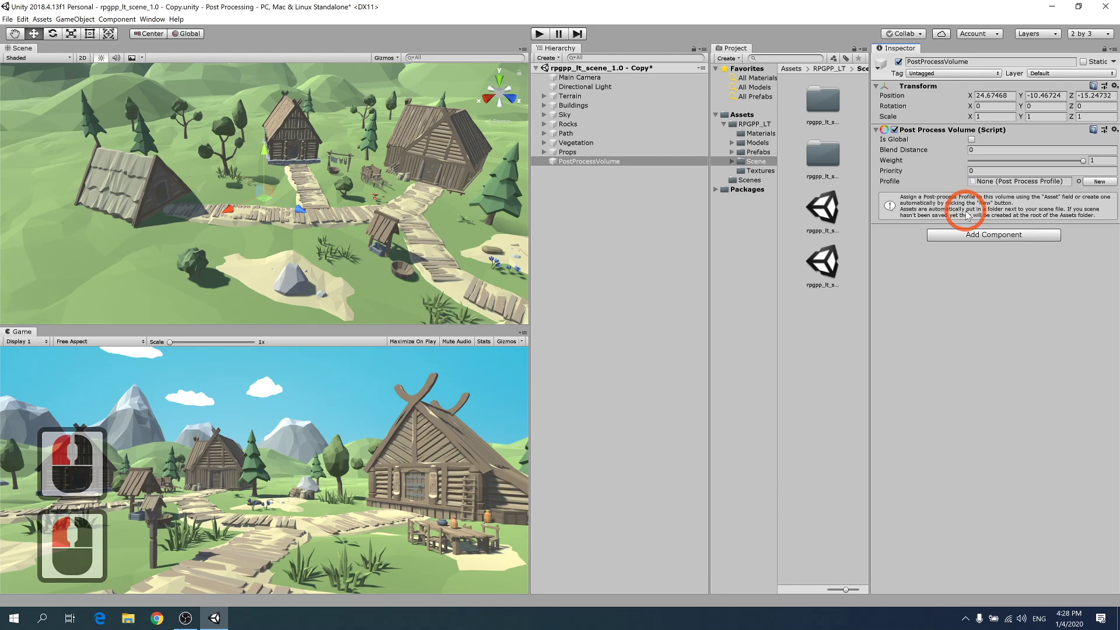
left_click(971, 140)
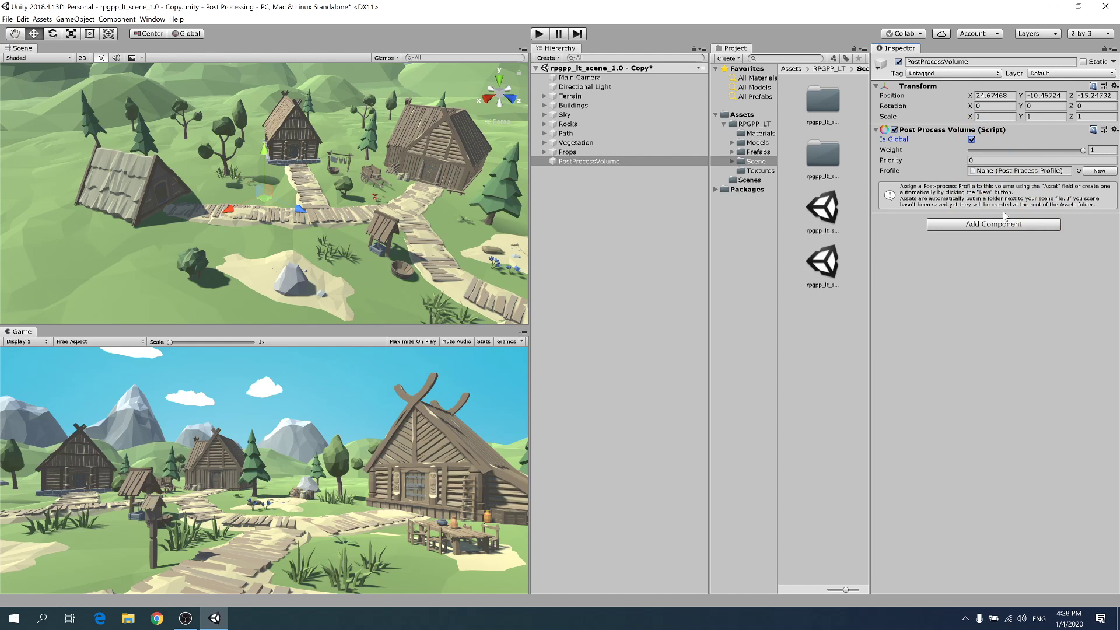
Assign the PostProcessVolume object to the PostProcessing layer and create a new profile for its volume.
left_click(1061, 75)
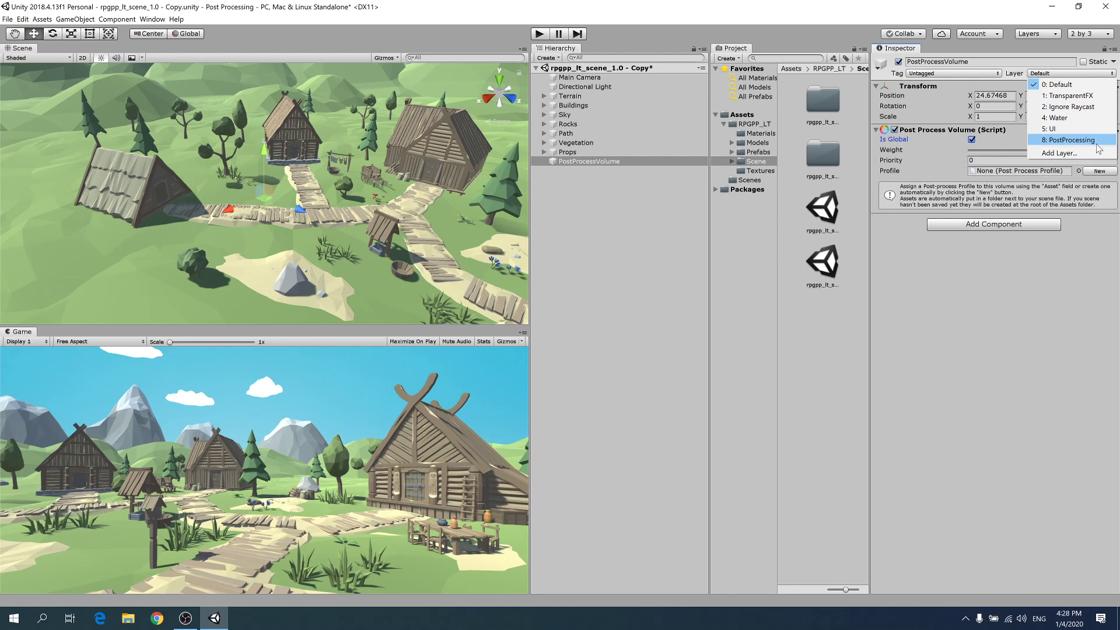
left_click(1072, 140)
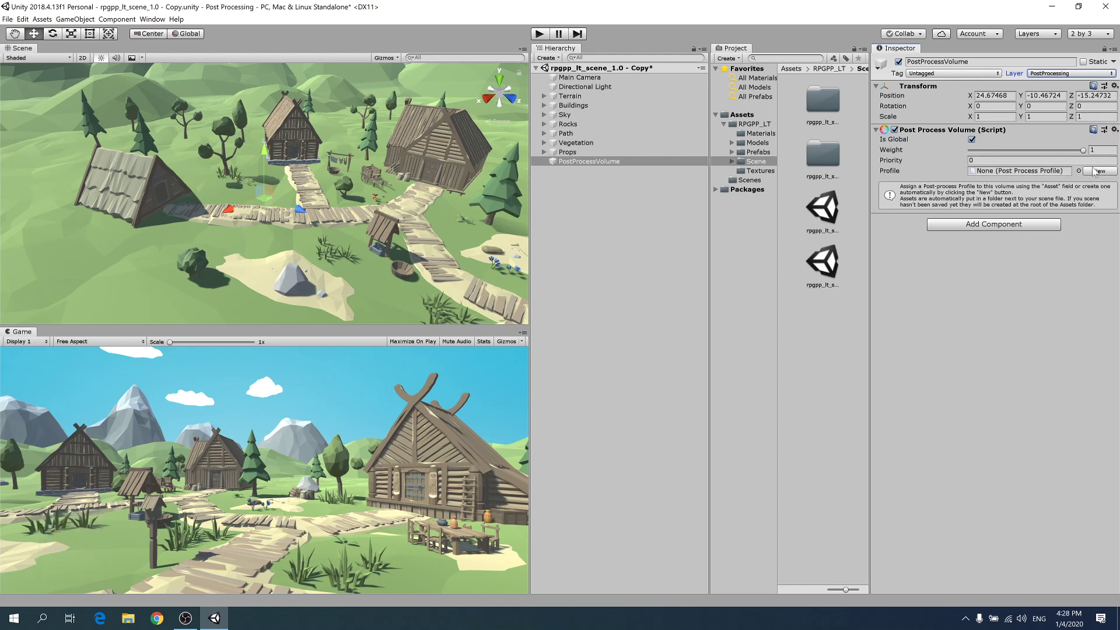
left_click(1093, 172)
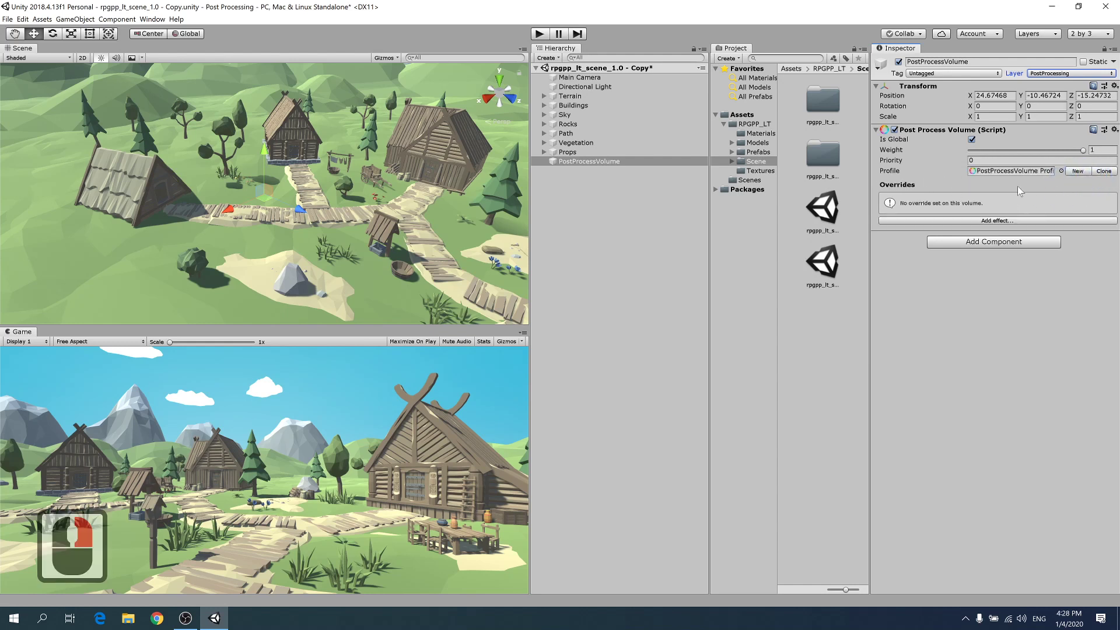
Add the Ambient Occlusion effect to the volume and enable its Mode and Intensity overrides.
left_click(1003, 222)
left_click(1021, 226)
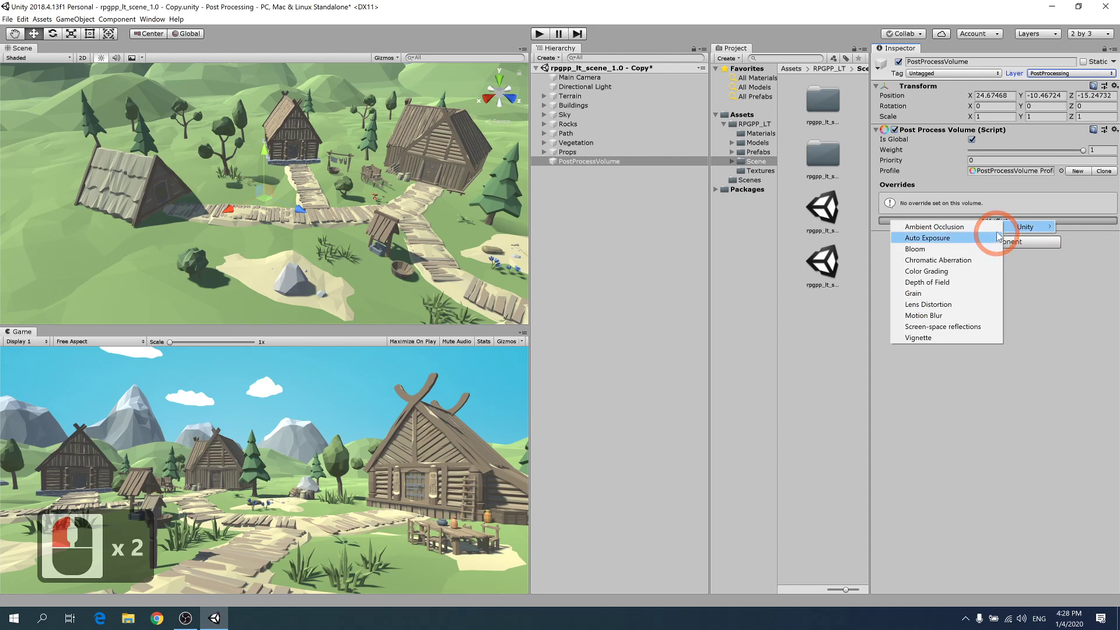
left_click(996, 228)
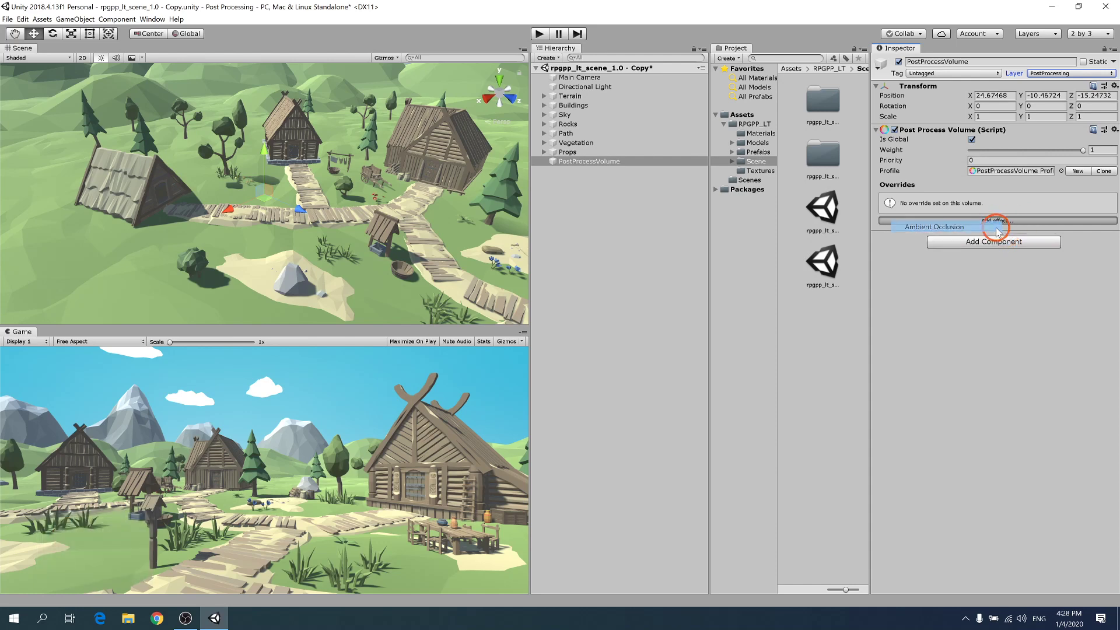
left_click(882, 217)
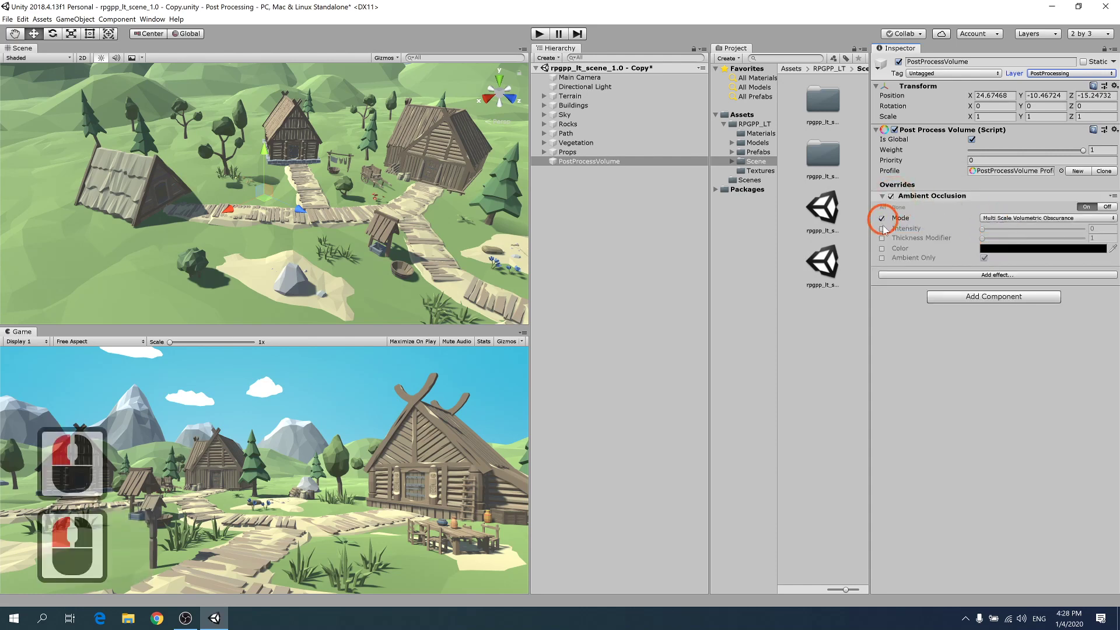
left_click(882, 229)
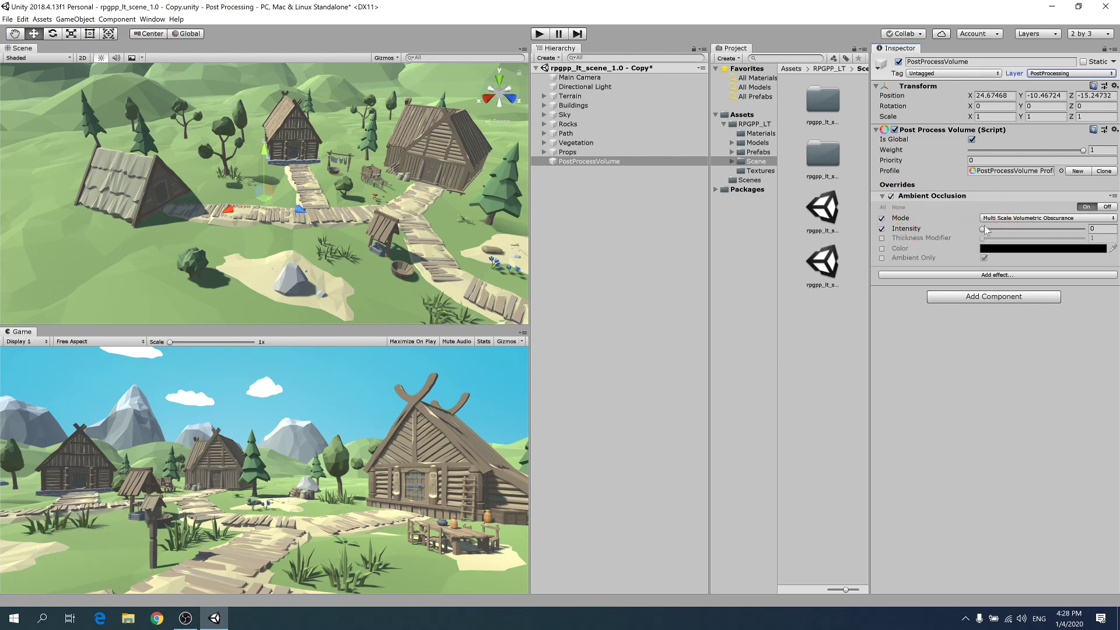
Try different Ambient Occlusion intensities, including 5, and set the intensity to 0.5.
mouse_move(983, 228)
left_mouse_down()
mouse_move(1059, 227)
mouse_move(997, 226)
left_mouse_up()
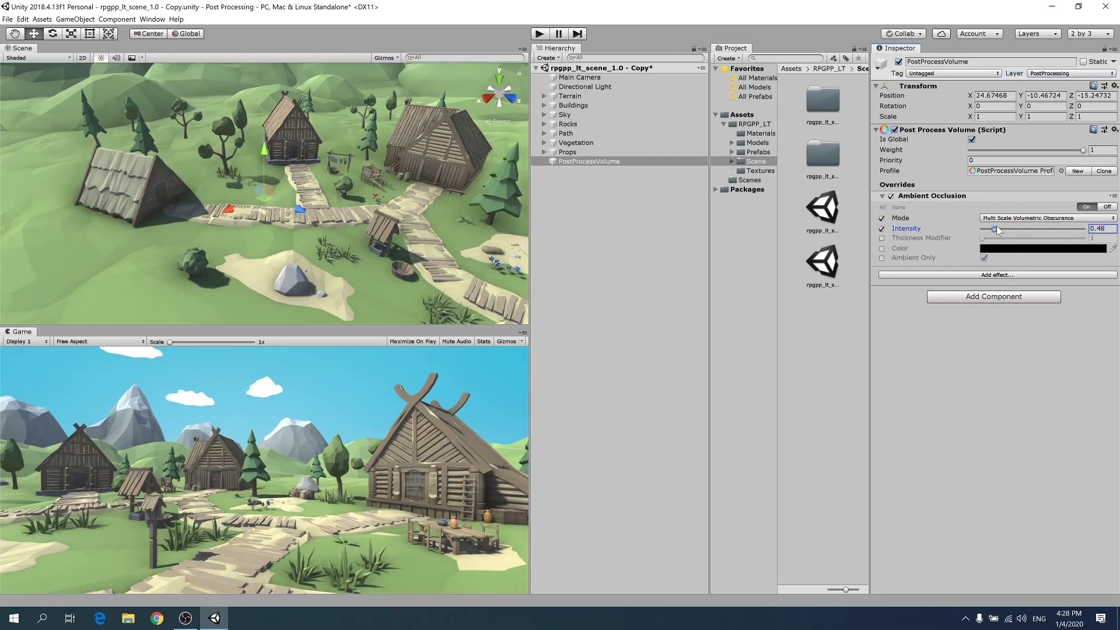
left_click(1098, 228)
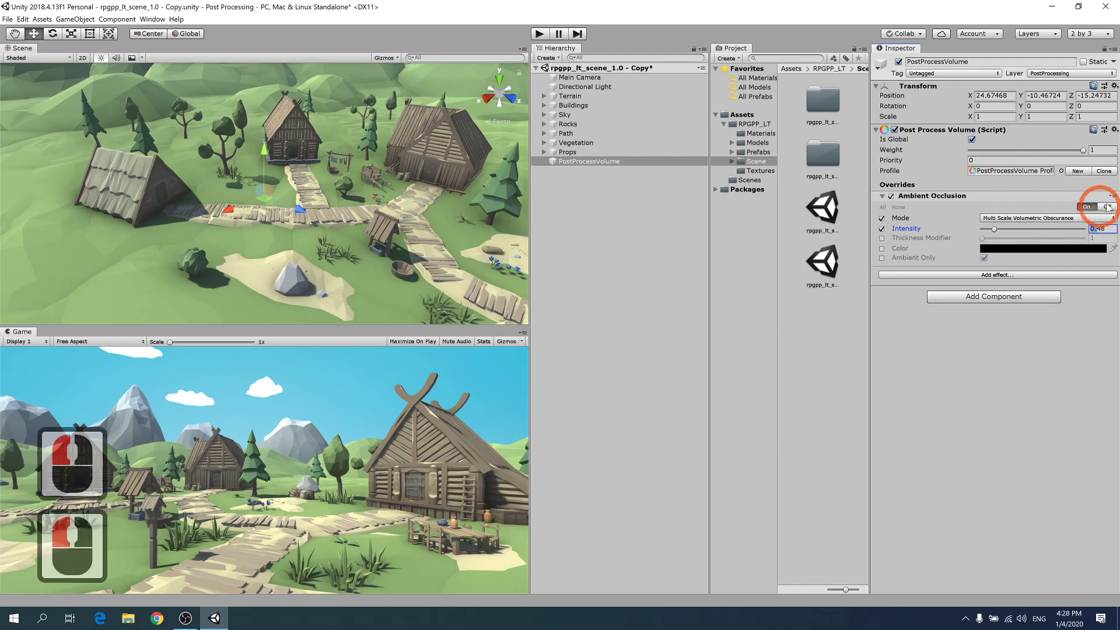
type("5")
key("Return")
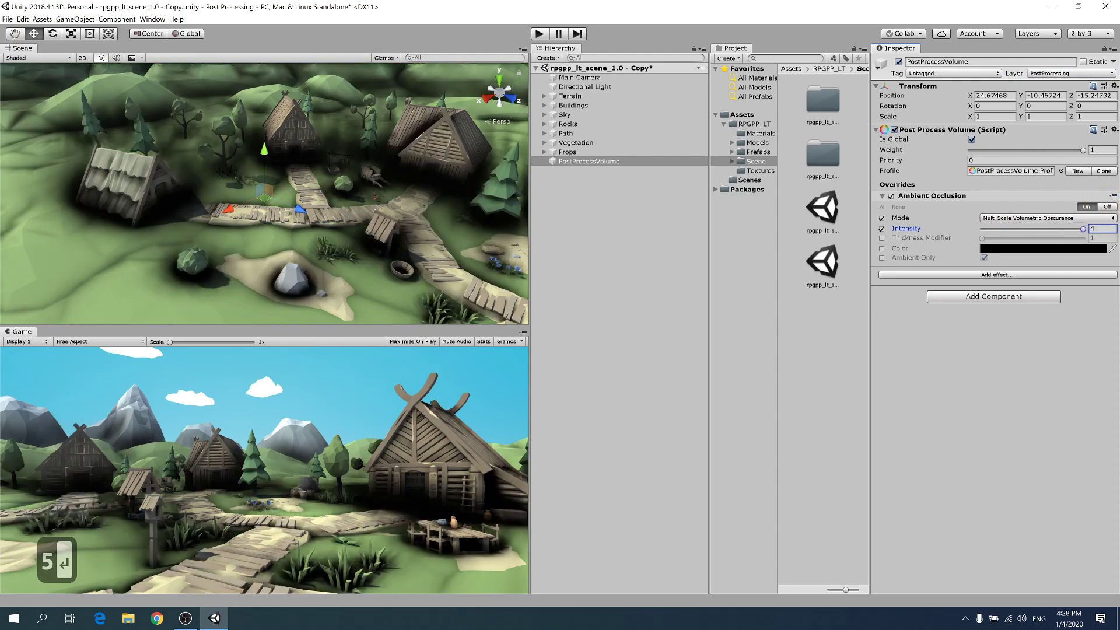
left_click(982, 227)
type(".5")
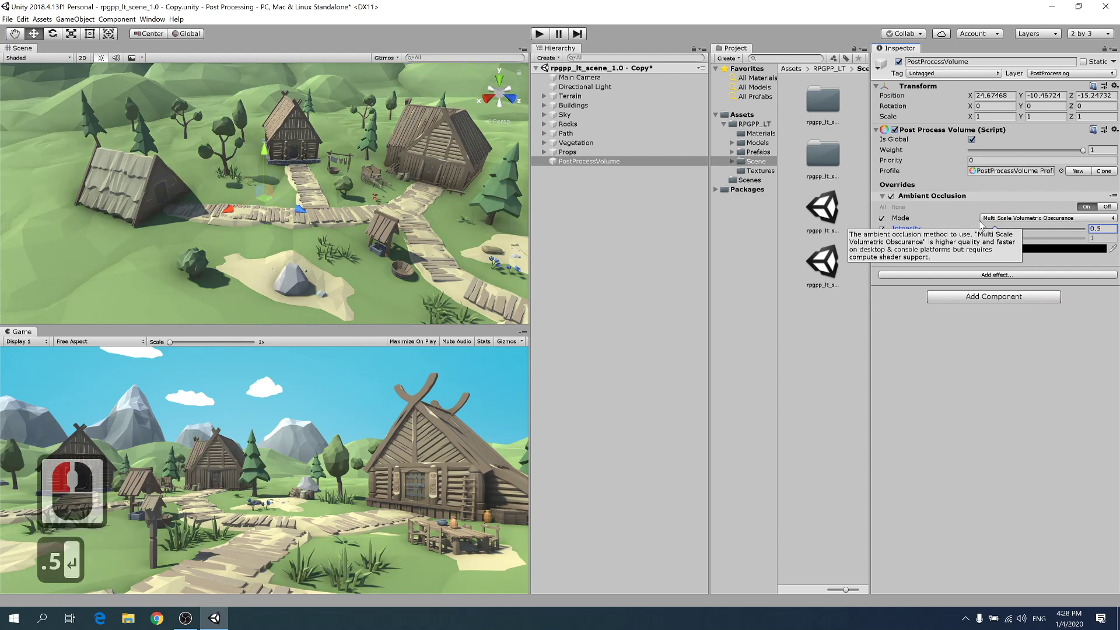
key("Return")
Add the Bloom effect to the volume and enable its Intensity, Threshold and Soft Knee overrides.
left_click(986, 275)
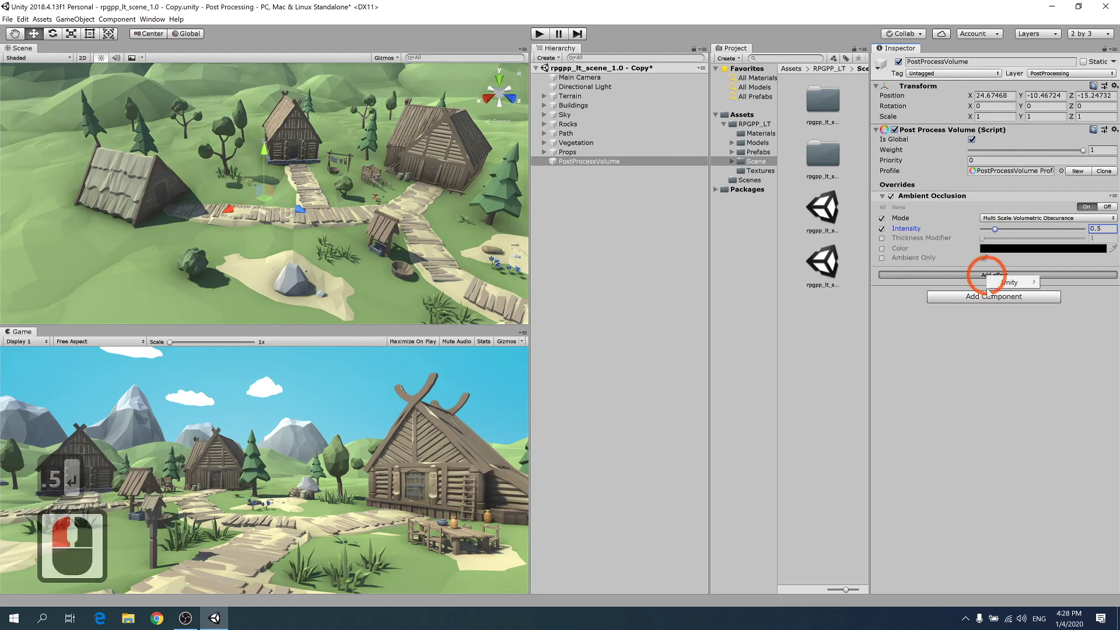
left_click(991, 283)
left_click(945, 304)
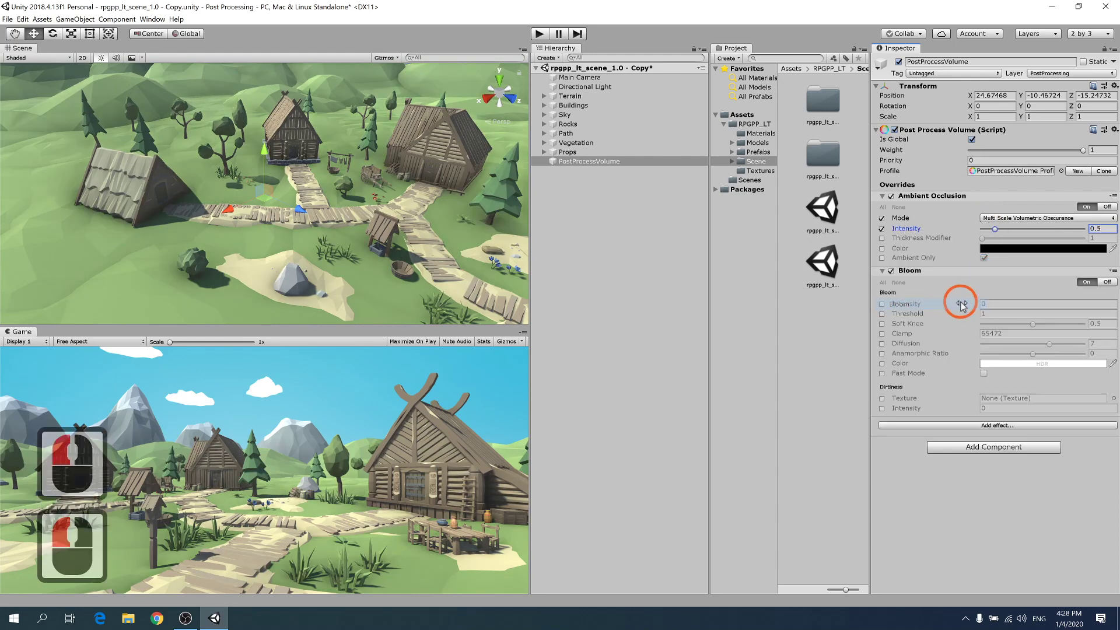
left_click(882, 304)
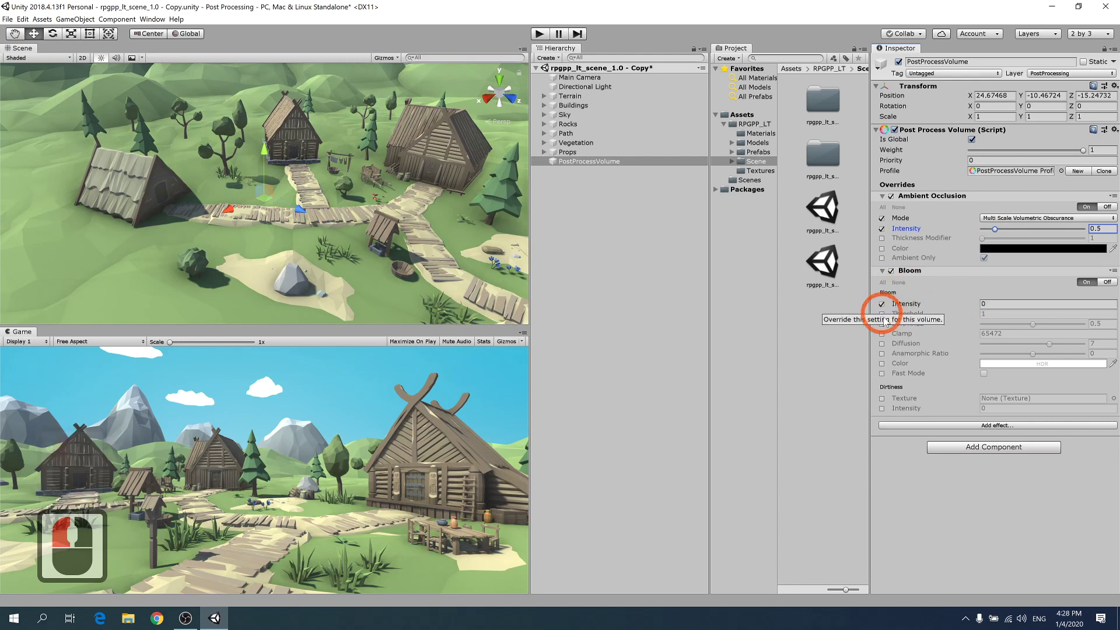
left_click(882, 314)
left_click(882, 324)
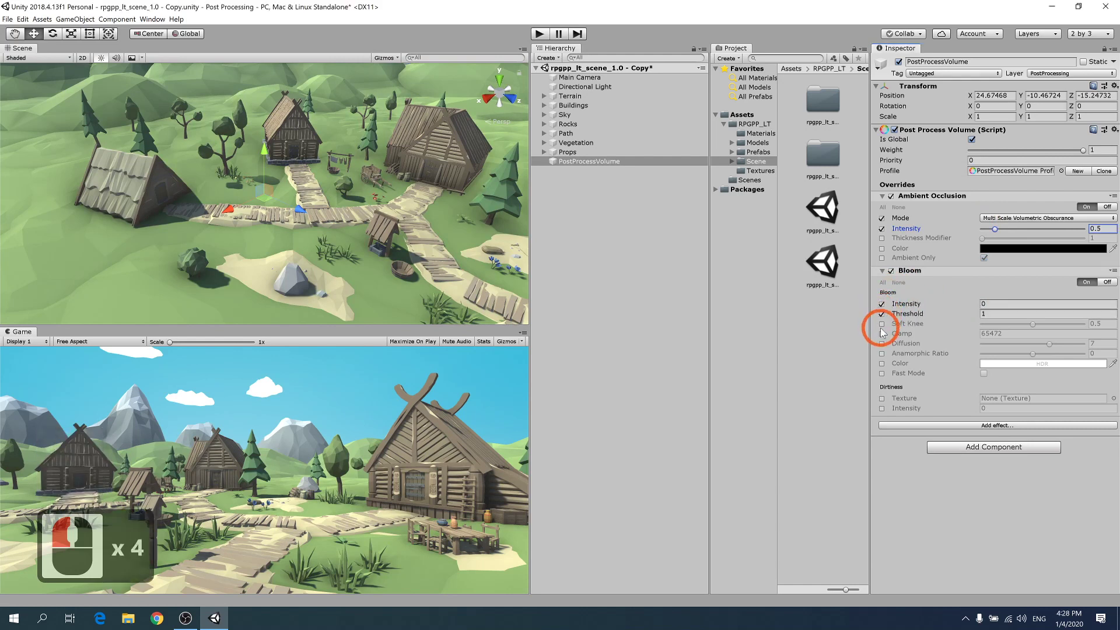
left_click(881, 324)
Set the Bloom intensity to 10 and lower its Soft Knee to 0.
left_click(992, 302)
left_click(993, 301)
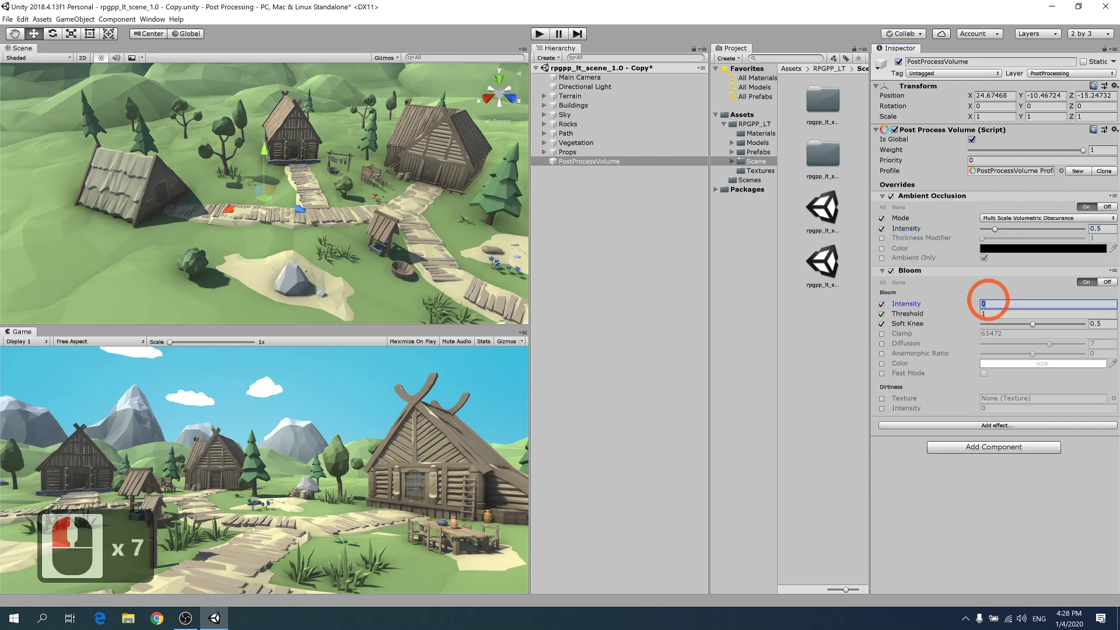
type("10")
key("Return")
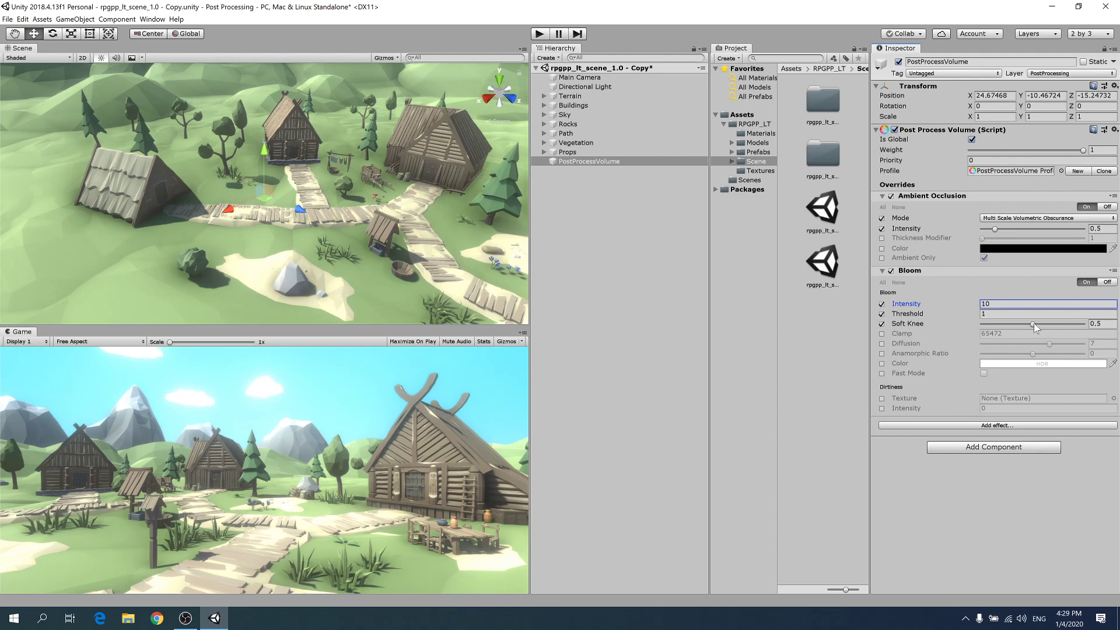
left_click_drag(1034, 324, 970, 338)
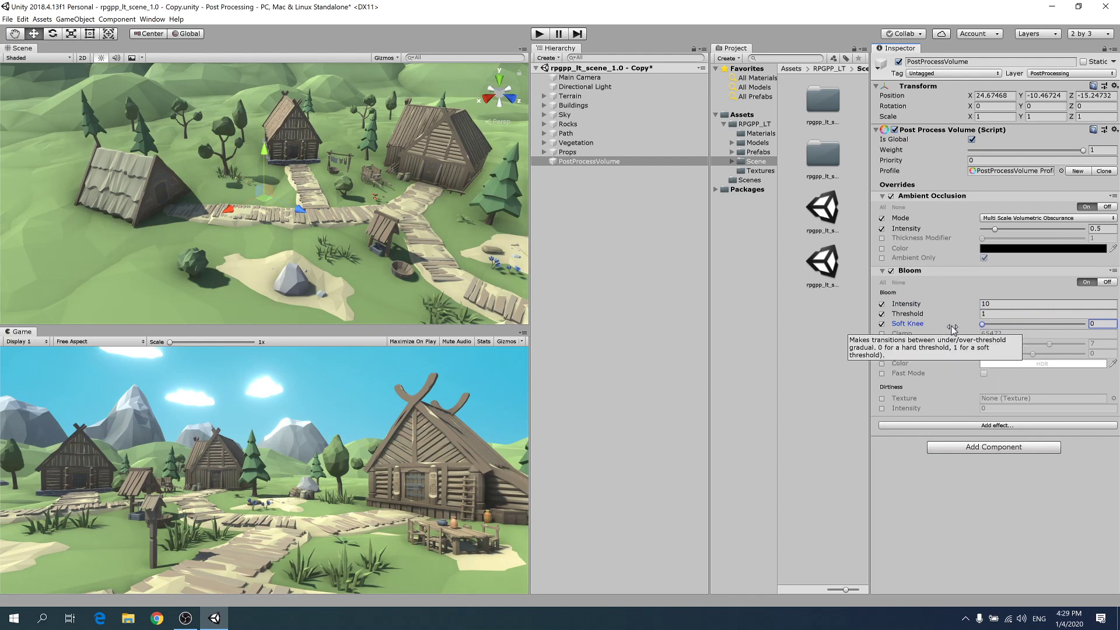
Add the Color Grading effect to the post-processing volume.
double_click(995, 425)
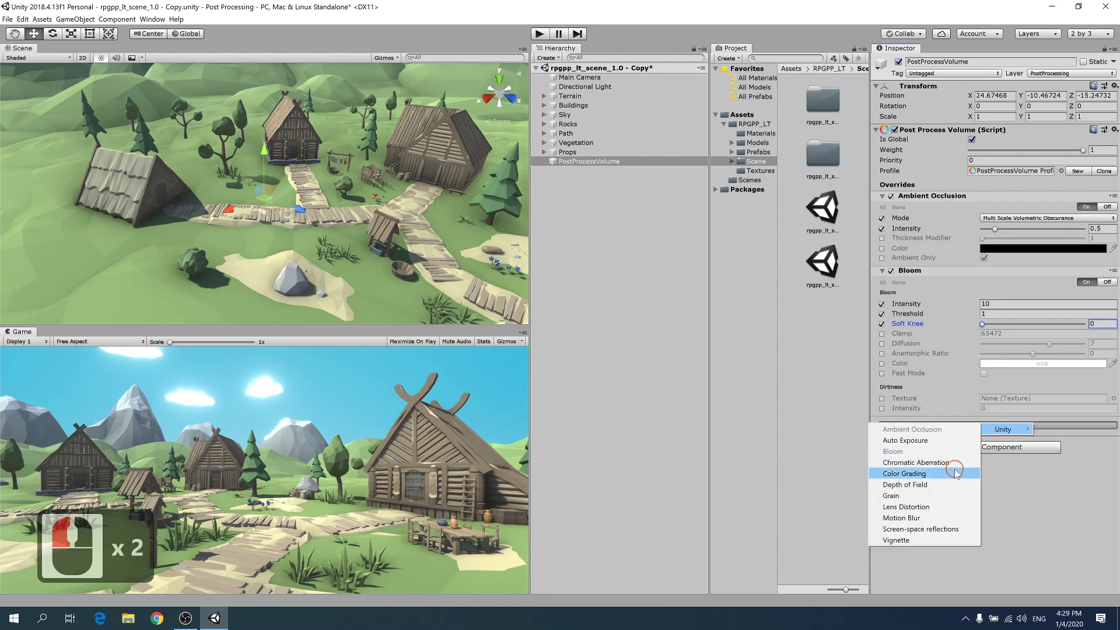
left_click(957, 472)
scroll(923, 442, "down", 5)
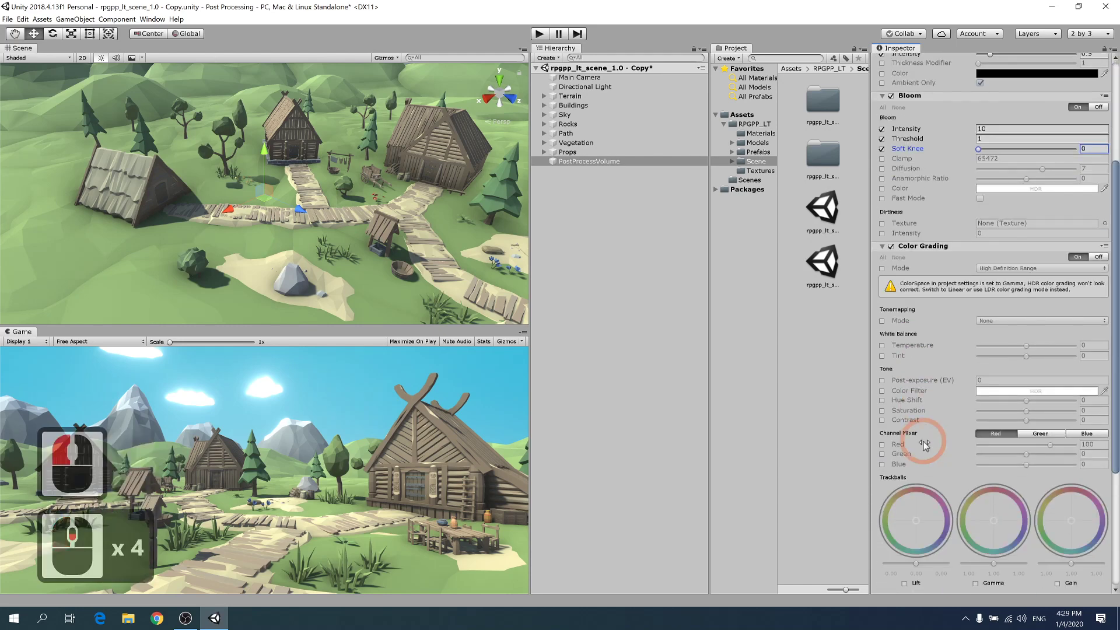
Enable the Color Grading Mode and Tonemapping Mode overrides and set the tonemapping to ACES.
left_click(882, 268)
left_click(881, 320)
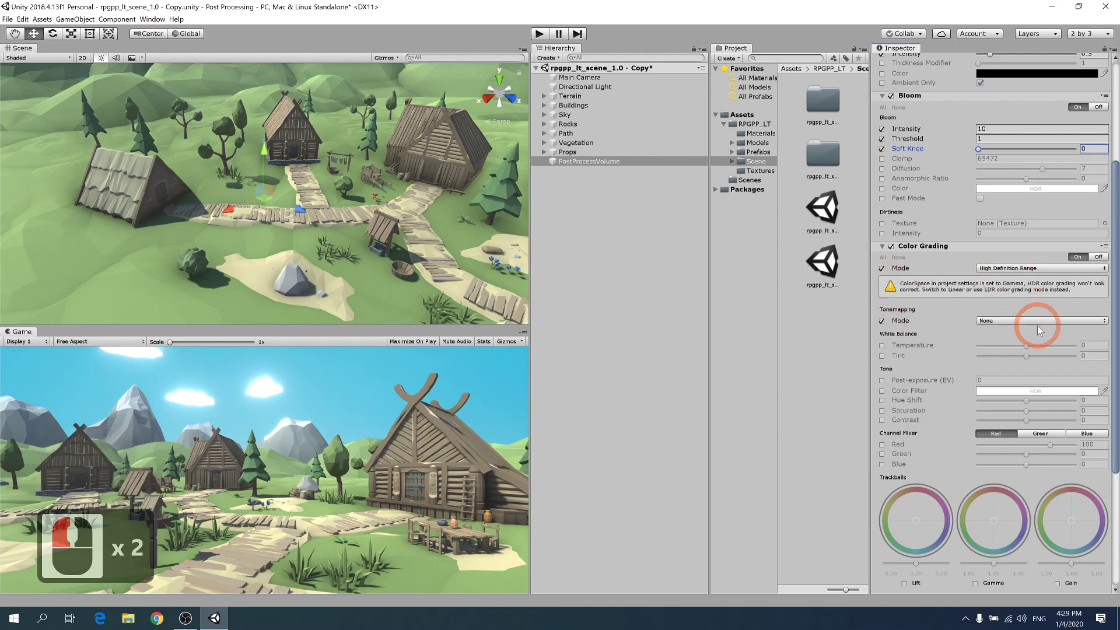
left_click(1037, 323)
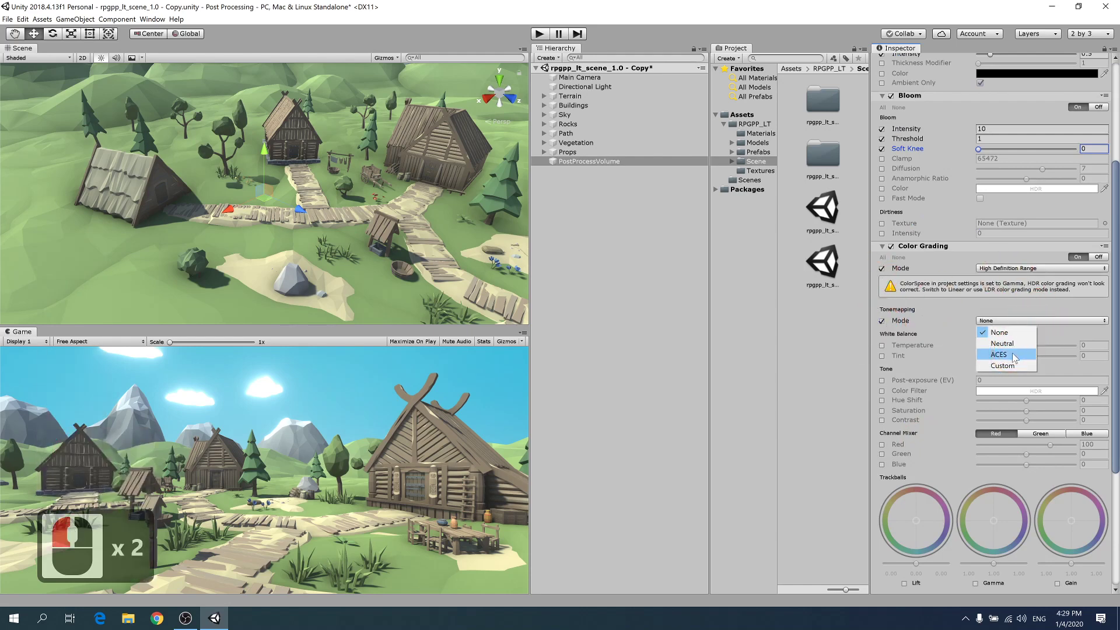
left_click(1011, 354)
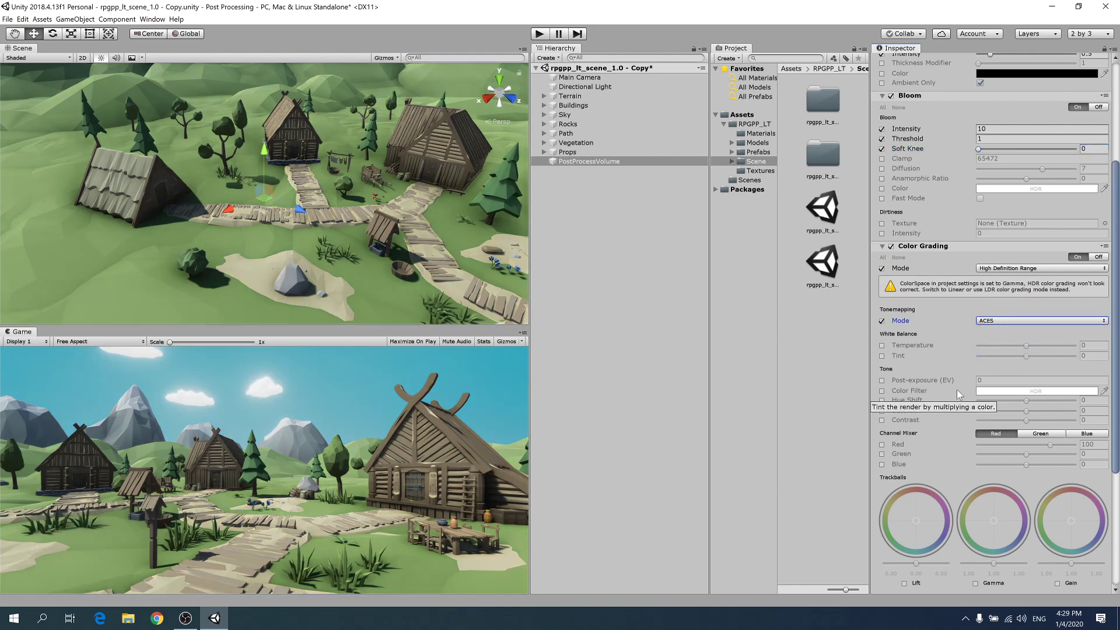
Set the Directional Light's intensity to 1.3.
left_click(583, 86)
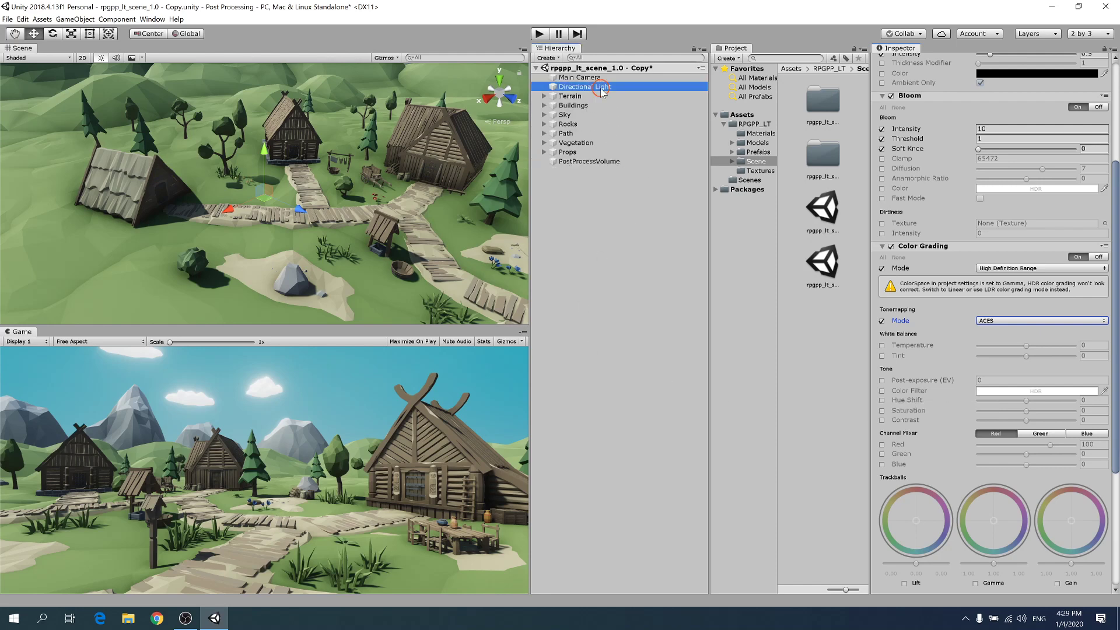
mouse_move(904, 182)
left_mouse_down()
mouse_move(922, 180)
mouse_move(915, 184)
left_mouse_up()
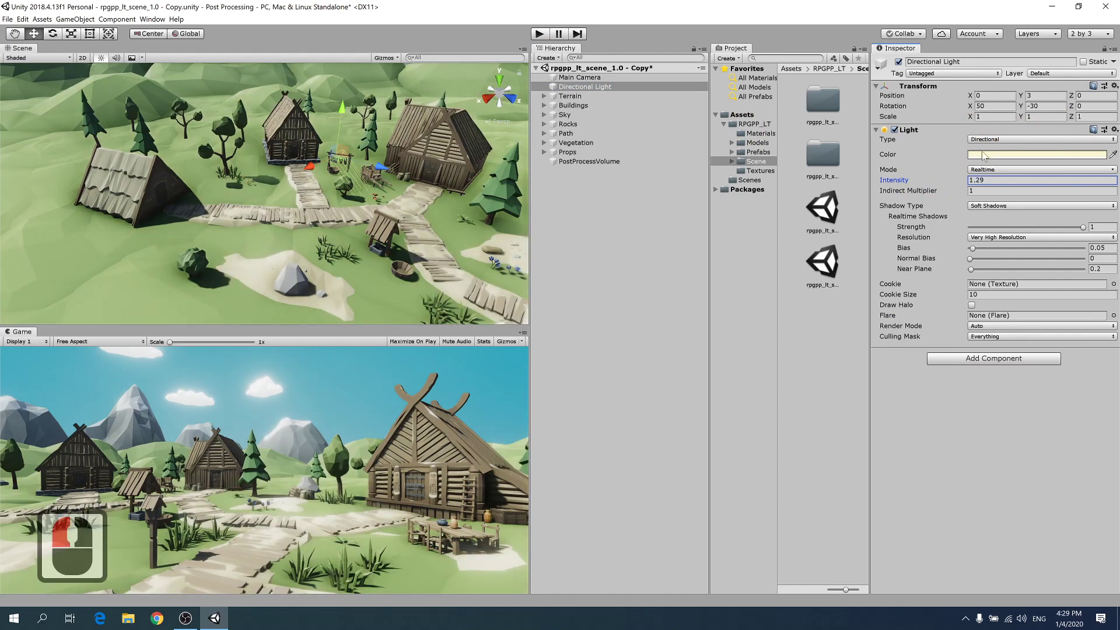
left_click(978, 179)
left_click(1050, 180)
key("BackSpace")
key("BackSpace")
type("3")
key("Return")
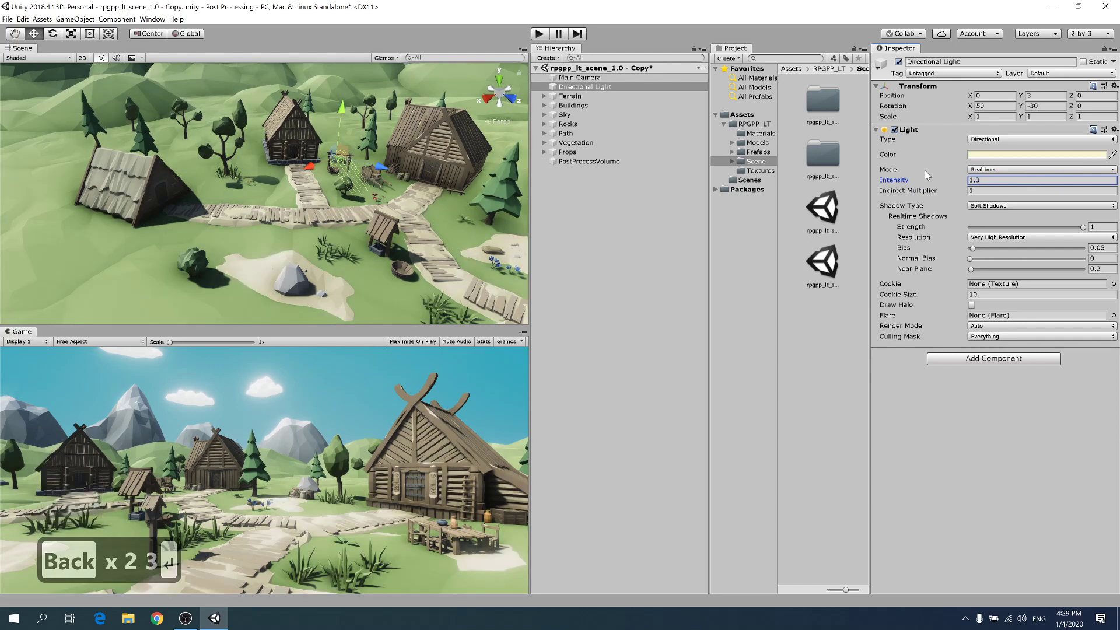
Add the Vignette effect to the PostProcessVolume object.
left_click(606, 161)
scroll(942, 309, "down", 10)
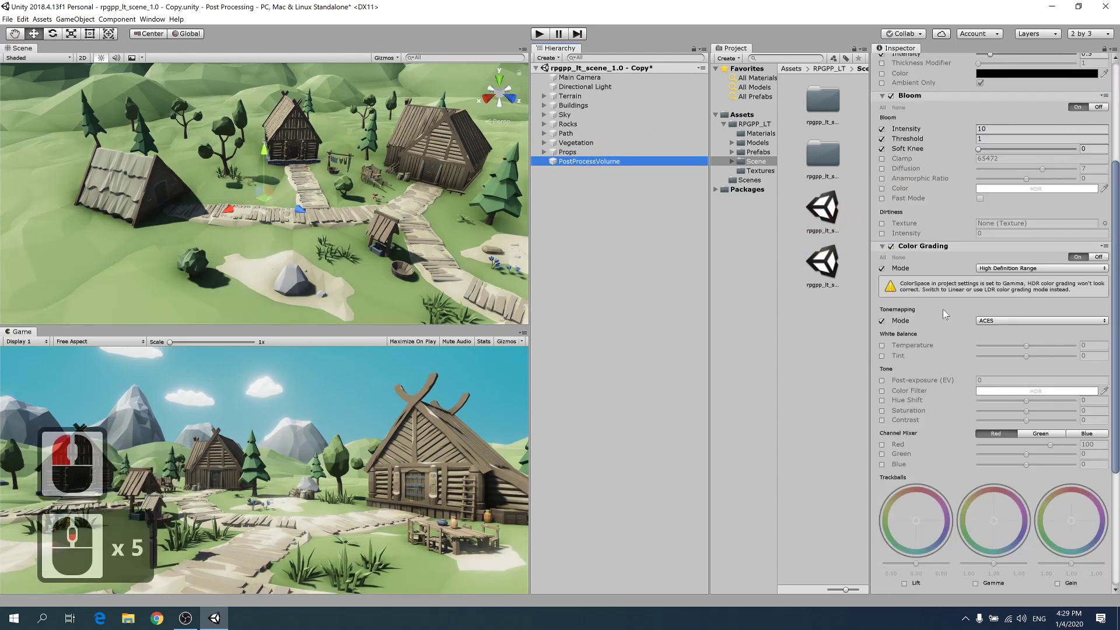
scroll(980, 502, "down", 5)
scroll(964, 483, "up", 8)
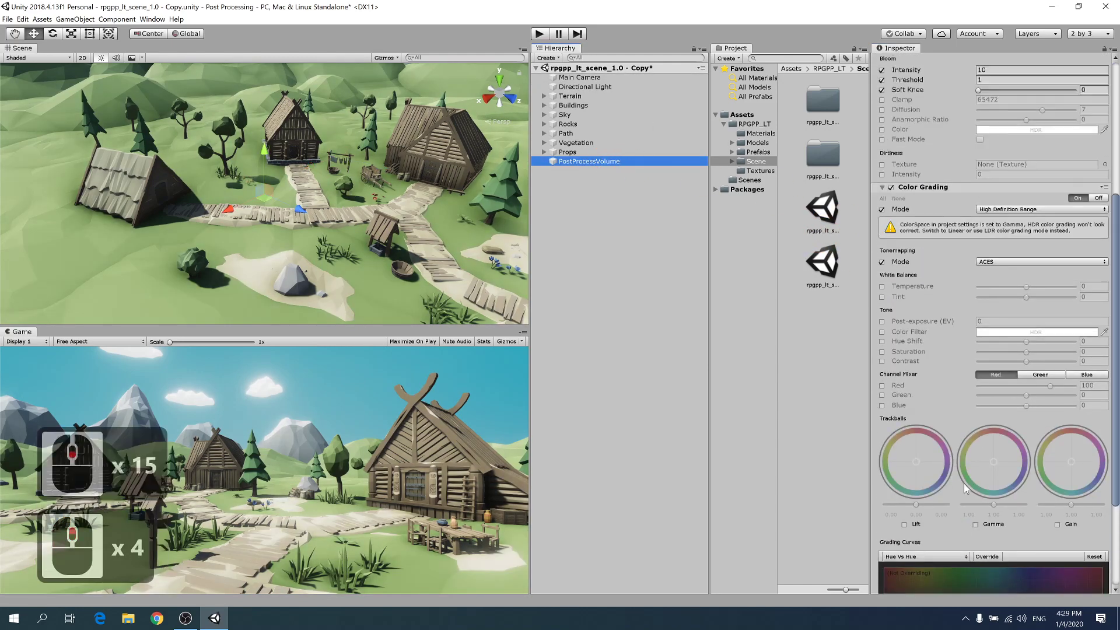
scroll(965, 487, "down", 12)
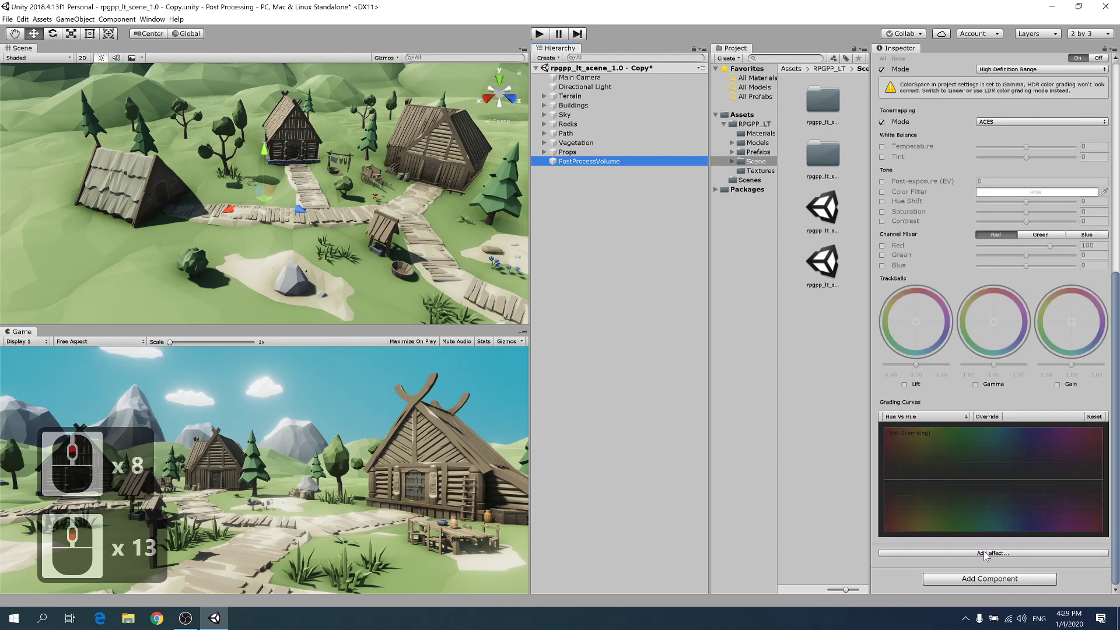
left_click(976, 555)
left_click(990, 553)
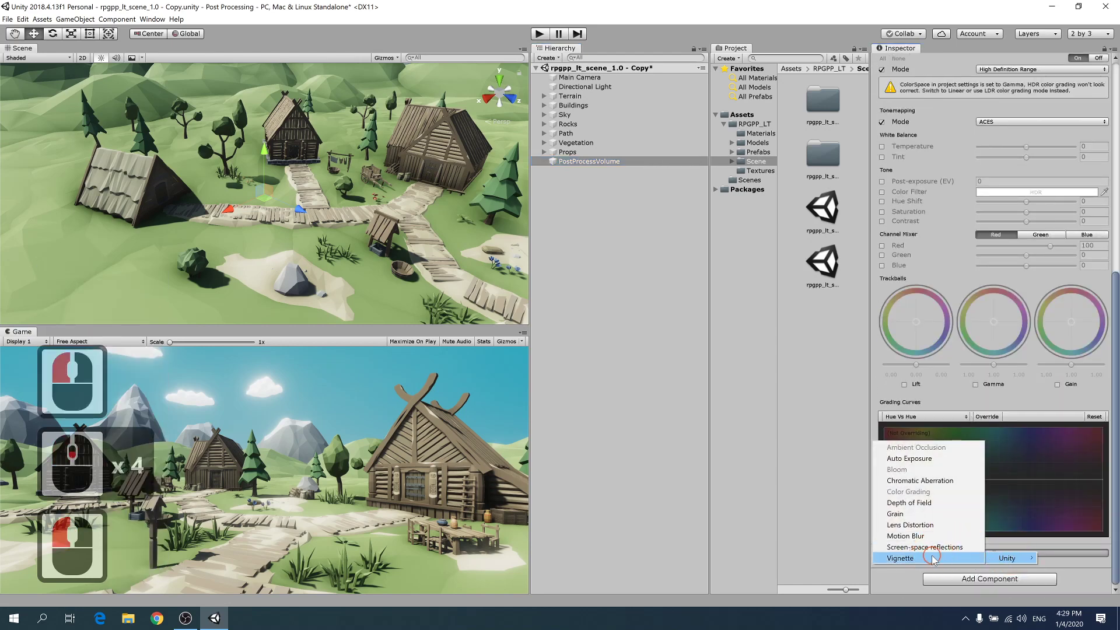
left_click(901, 558)
scroll(912, 494, "down", 8)
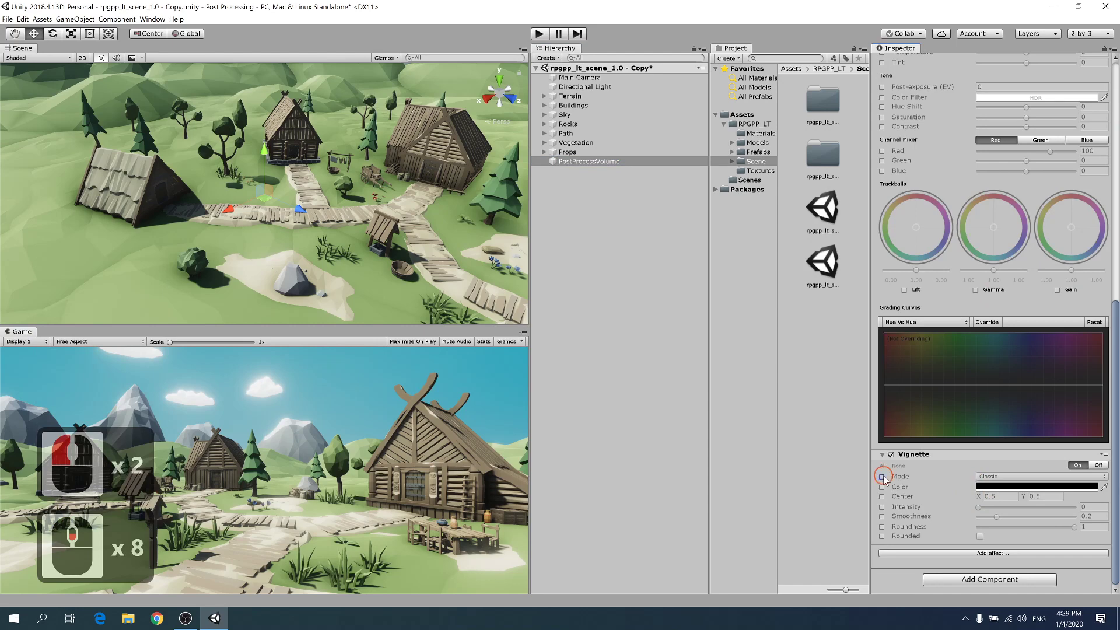
Enable the Vignette's Mode, Color and Intensity overrides and set its intensity to 0.4.
left_click(881, 477)
left_click(881, 487)
left_click(881, 507)
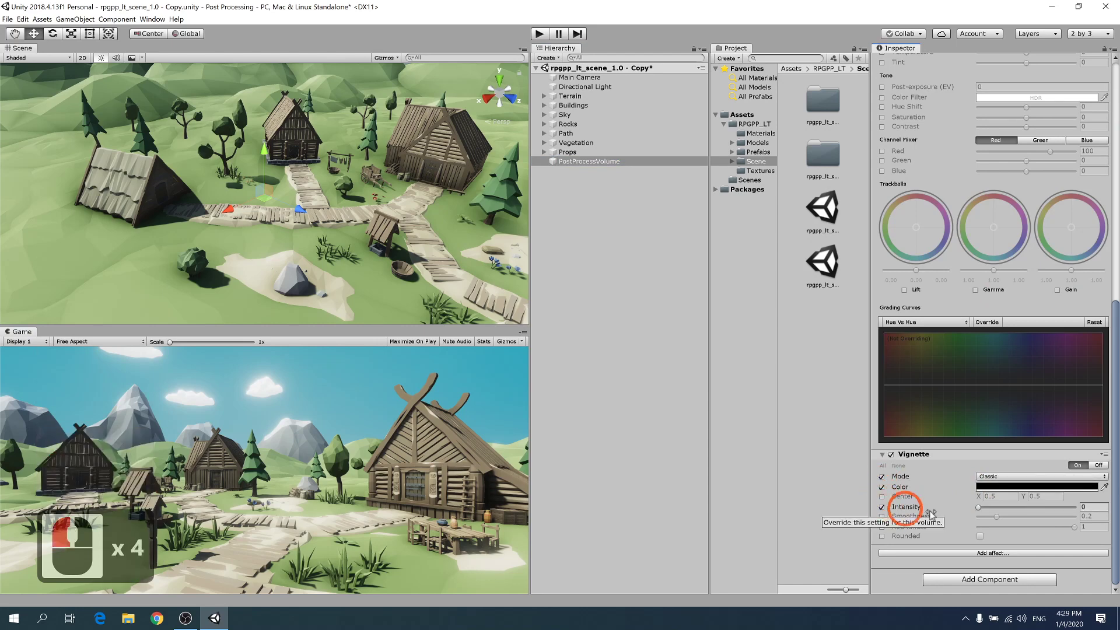
left_click_drag(980, 508, 1021, 510)
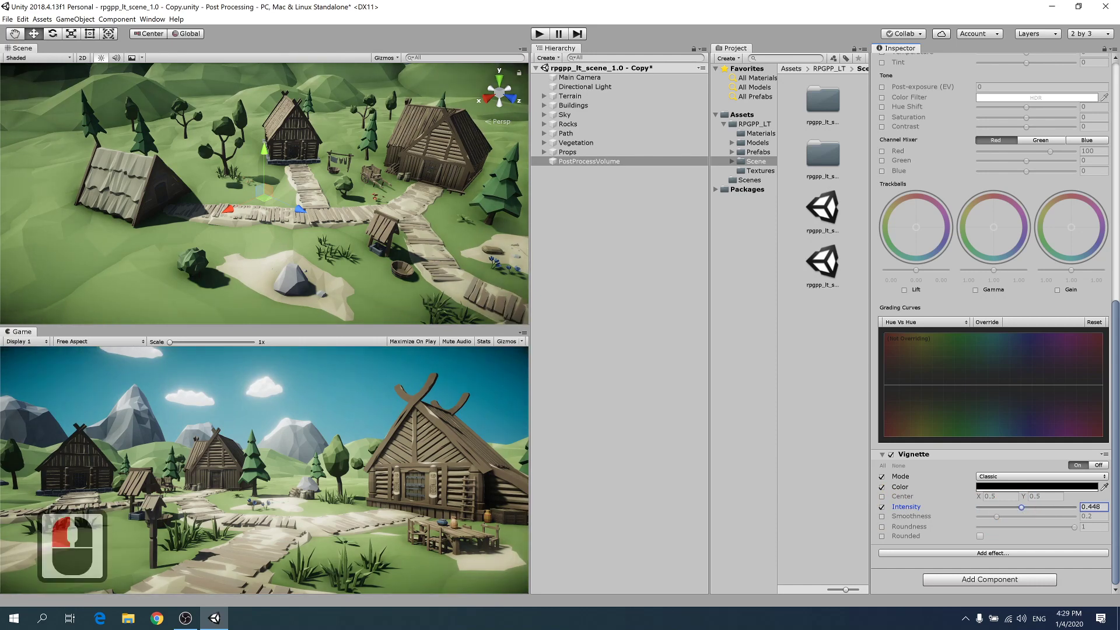
left_click_drag(1093, 507, 1117, 496)
key("BackSpace")
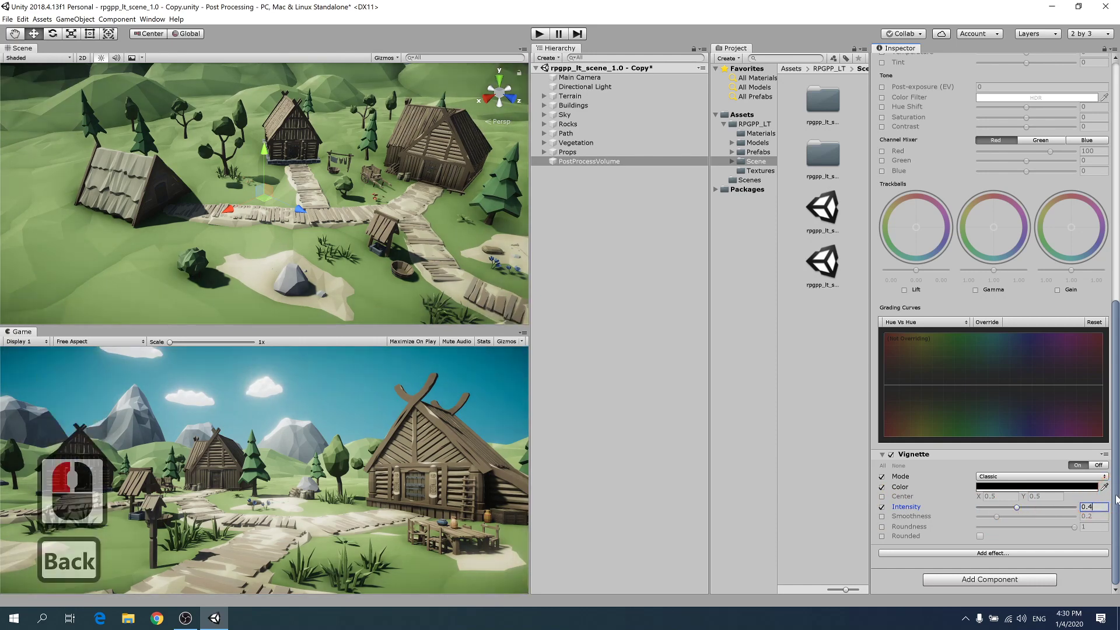
left_click(636, 453)
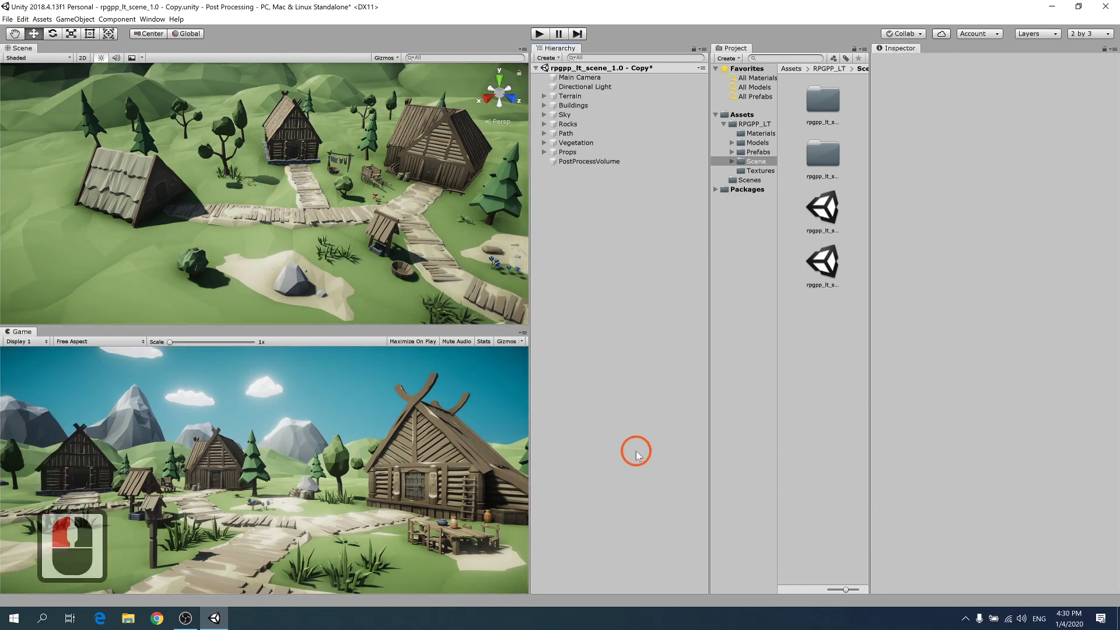
Select the PostProcessVolume again and enable the White Balance Temperature override in its Color Grading effect.
left_click(601, 163)
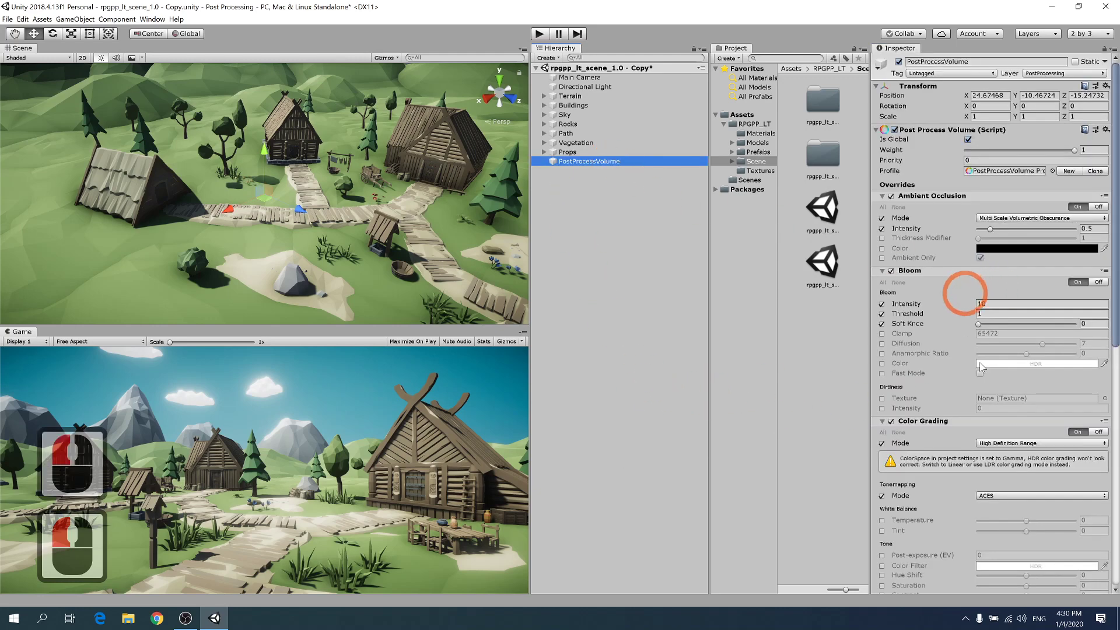
scroll(421, 438, "down", 5)
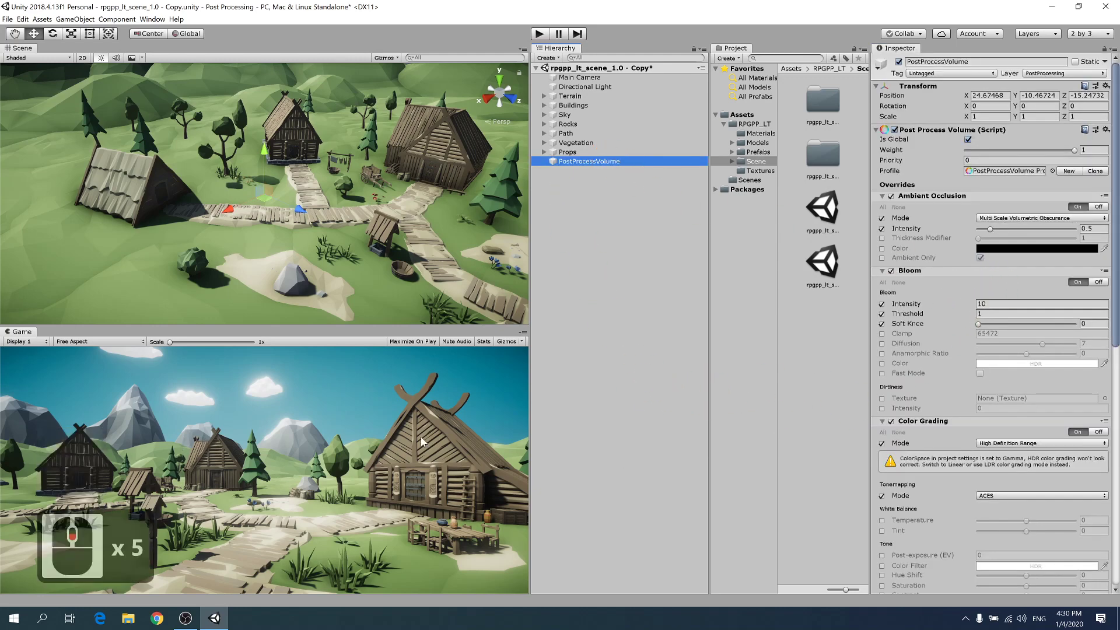
scroll(944, 439, "down", 10)
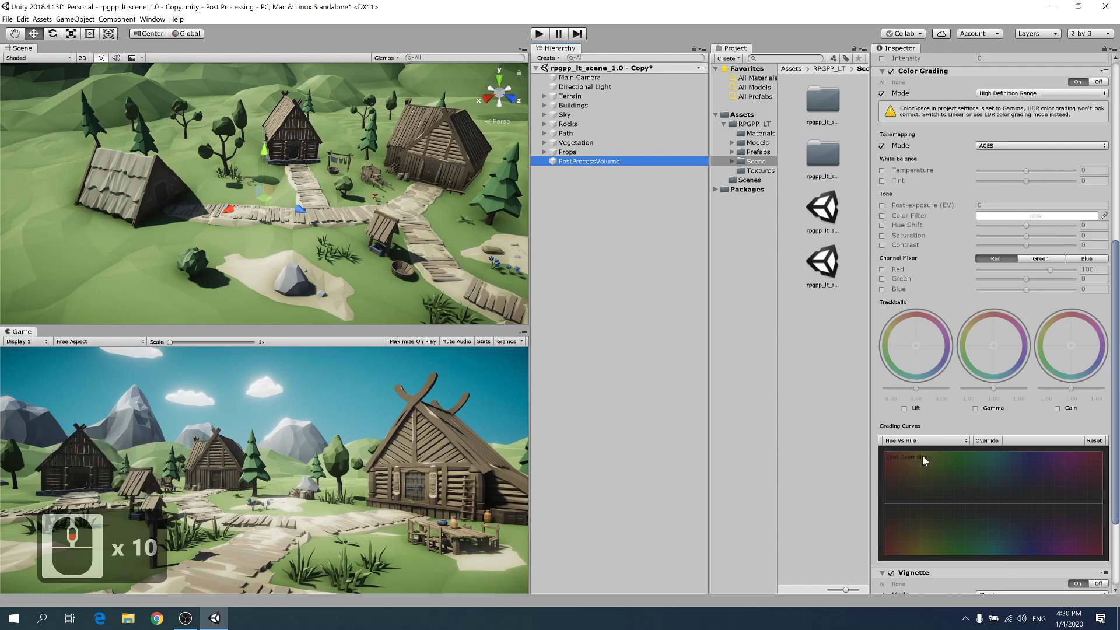
scroll(959, 425, "up", 4)
scroll(960, 425, "up", 3)
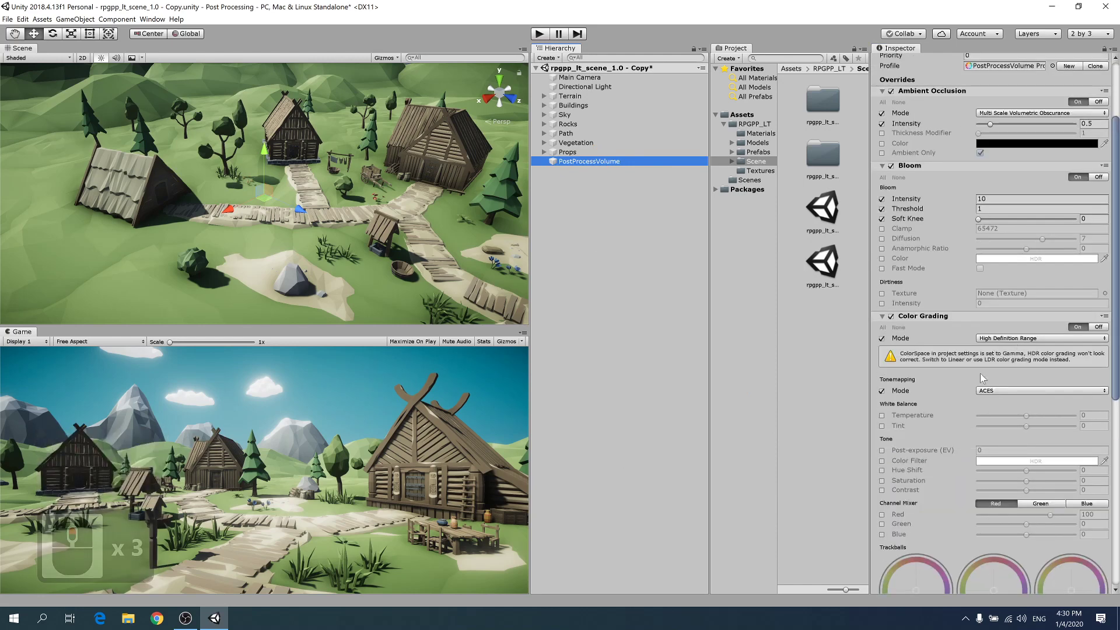
scroll(980, 373, "down", 5)
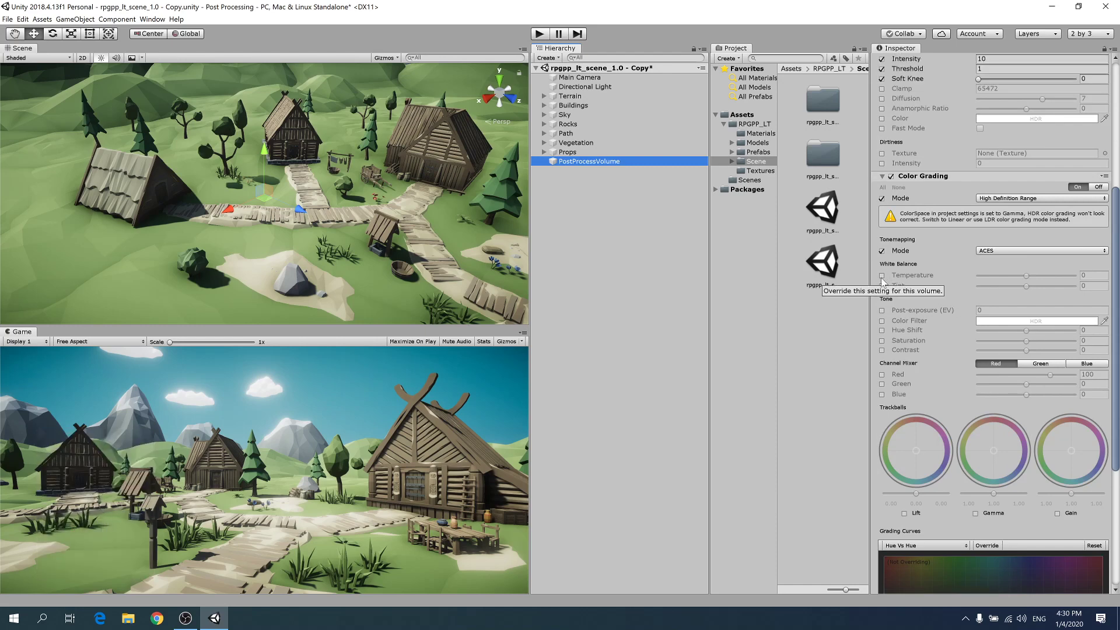
left_click(882, 275)
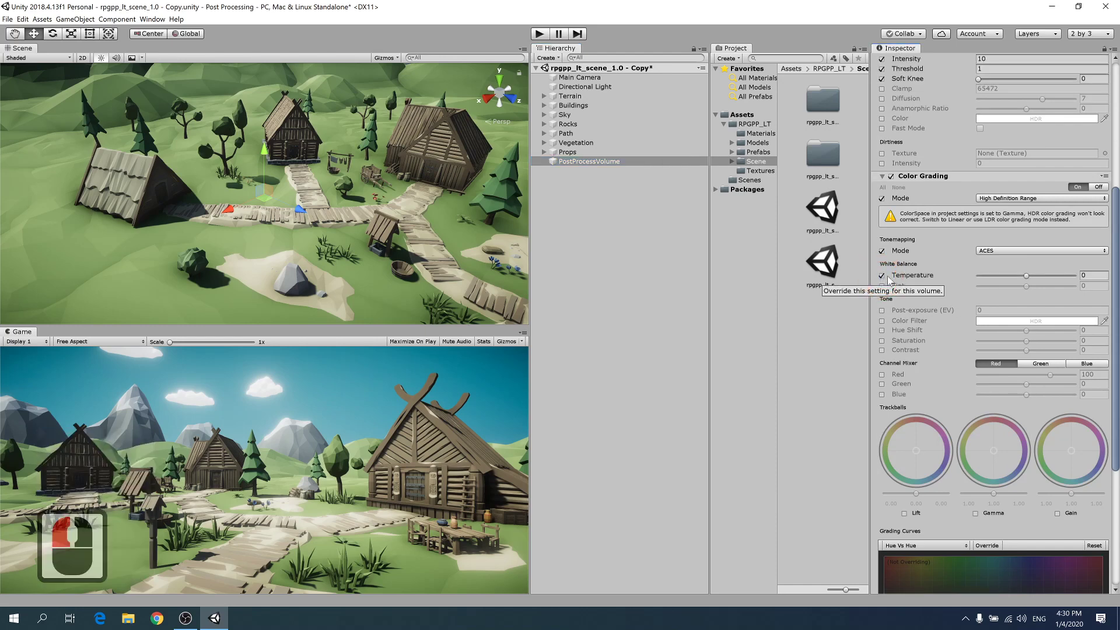
Try a colder white balance temperature of -35 and set the temperature to 45.
left_click(1026, 276)
mouse_move(1026, 276)
left_mouse_down()
mouse_move(999, 277)
mouse_move(1009, 277)
left_mouse_up()
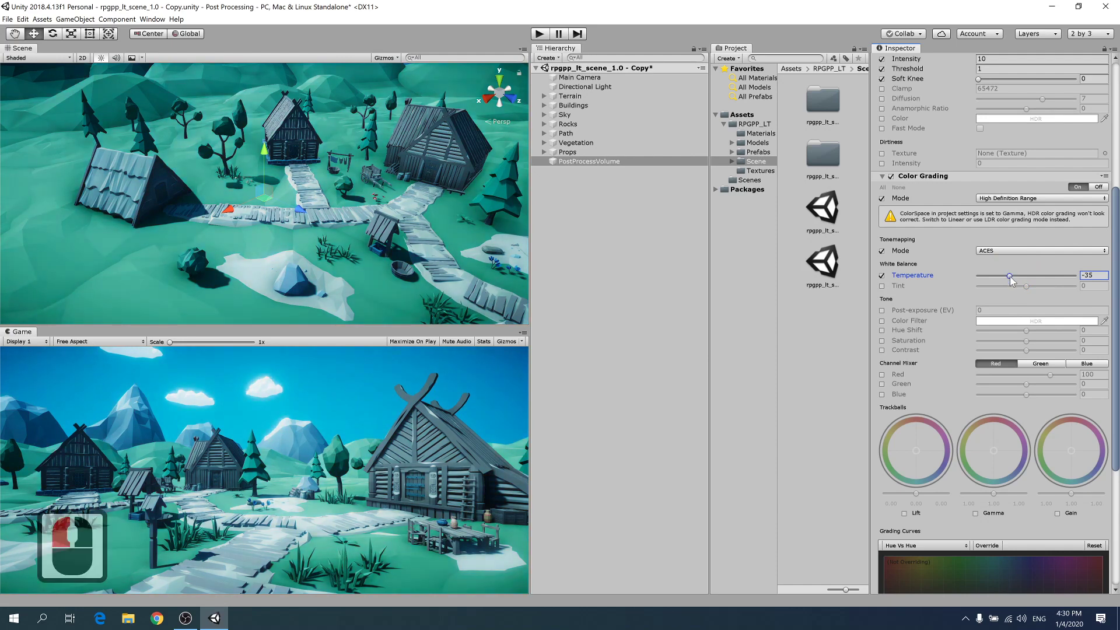
left_click_drag(1013, 279, 1050, 279)
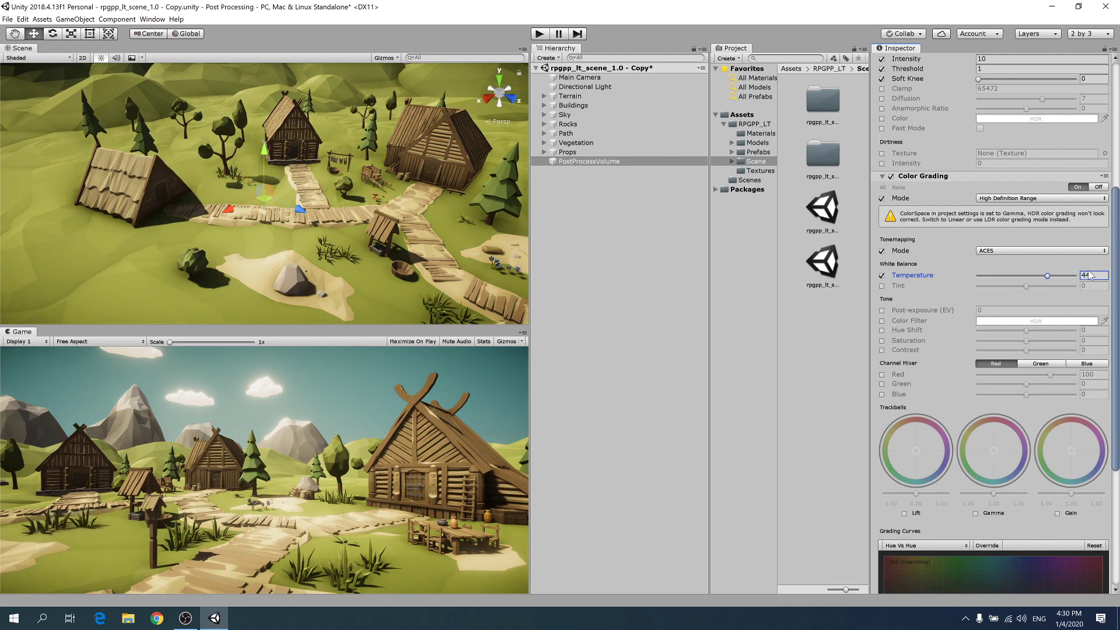
left_click_drag(1093, 275, 997, 257)
type("45")
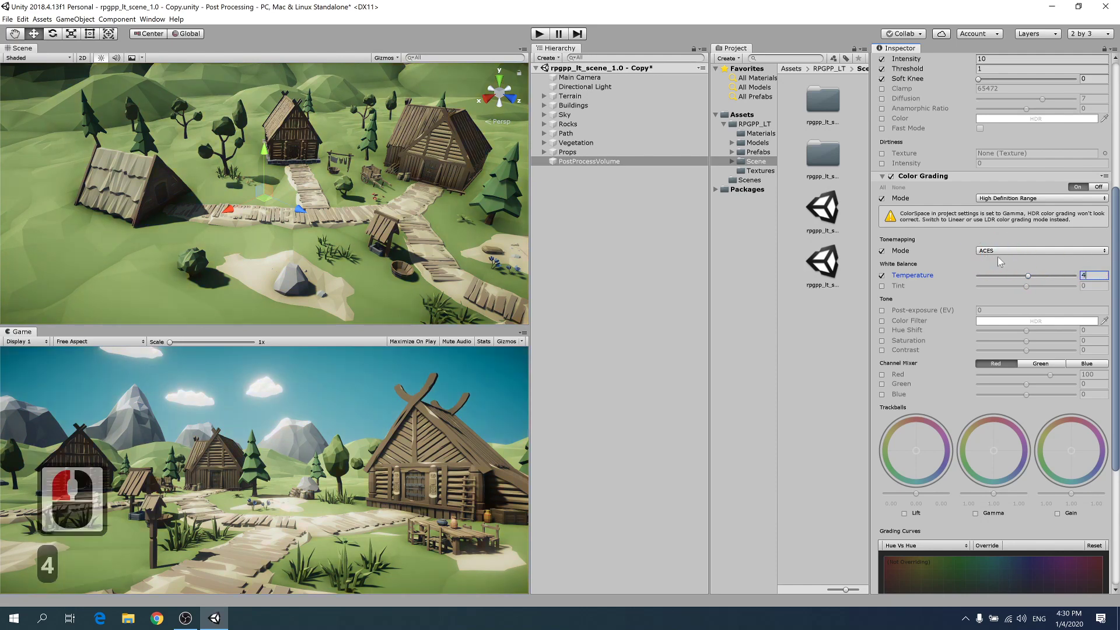
key("Return")
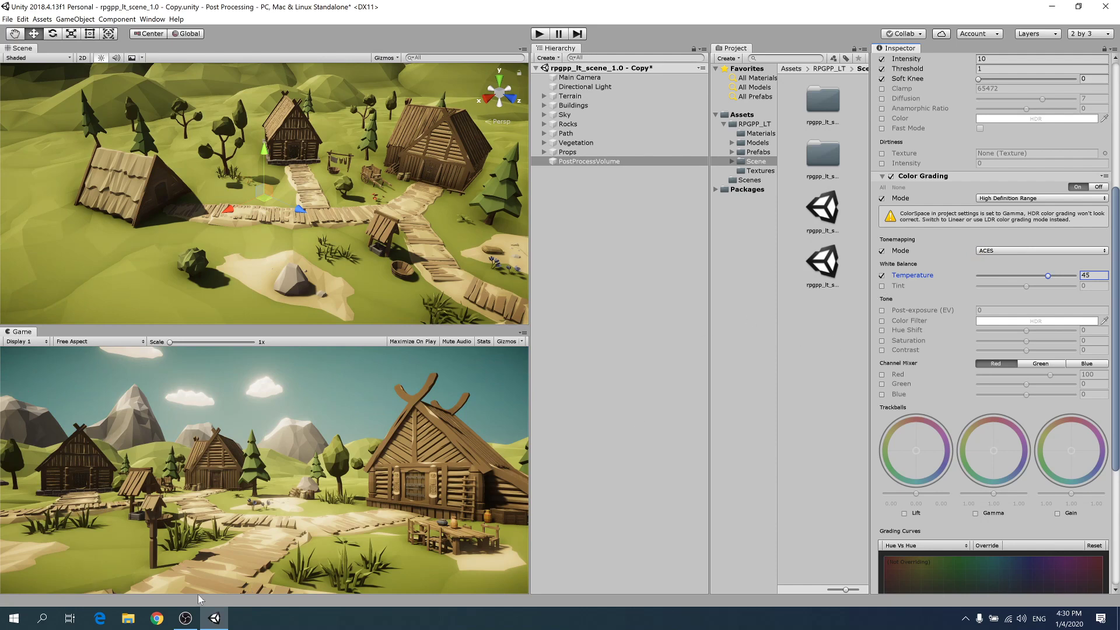
Switch to Desktop 1 to view the slide comparing the scene without and with the effect.
key("super+Tab")
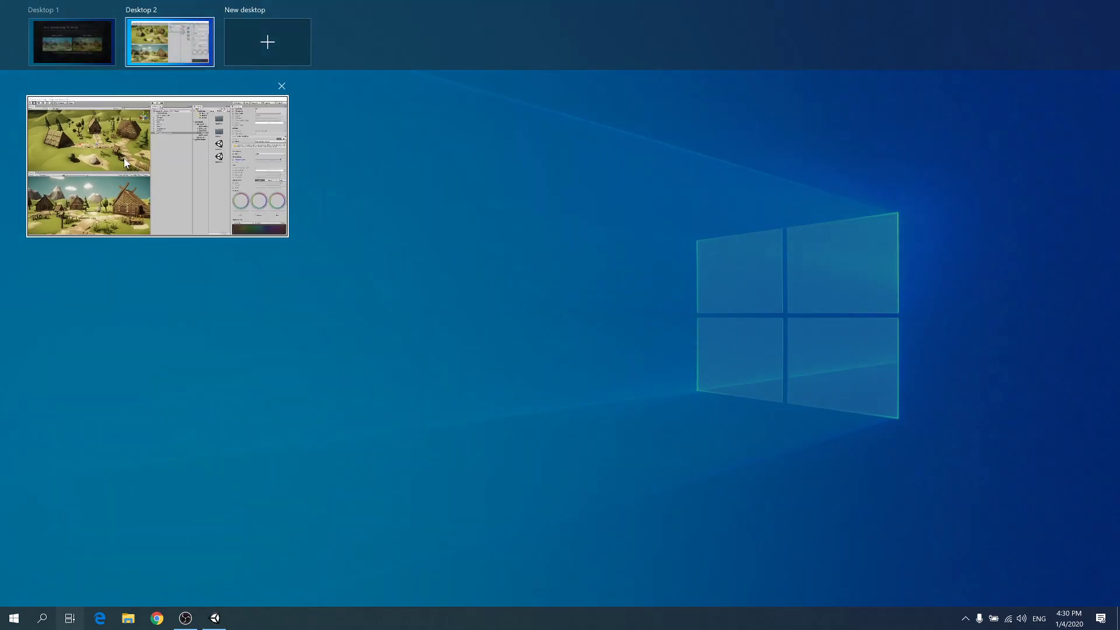
left_click(80, 54)
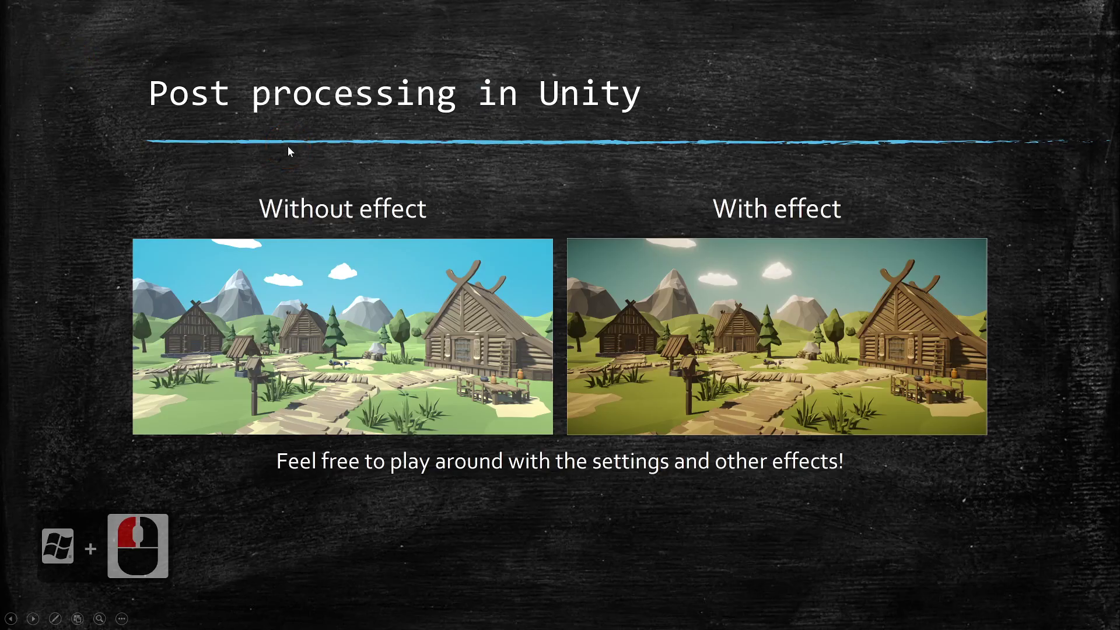